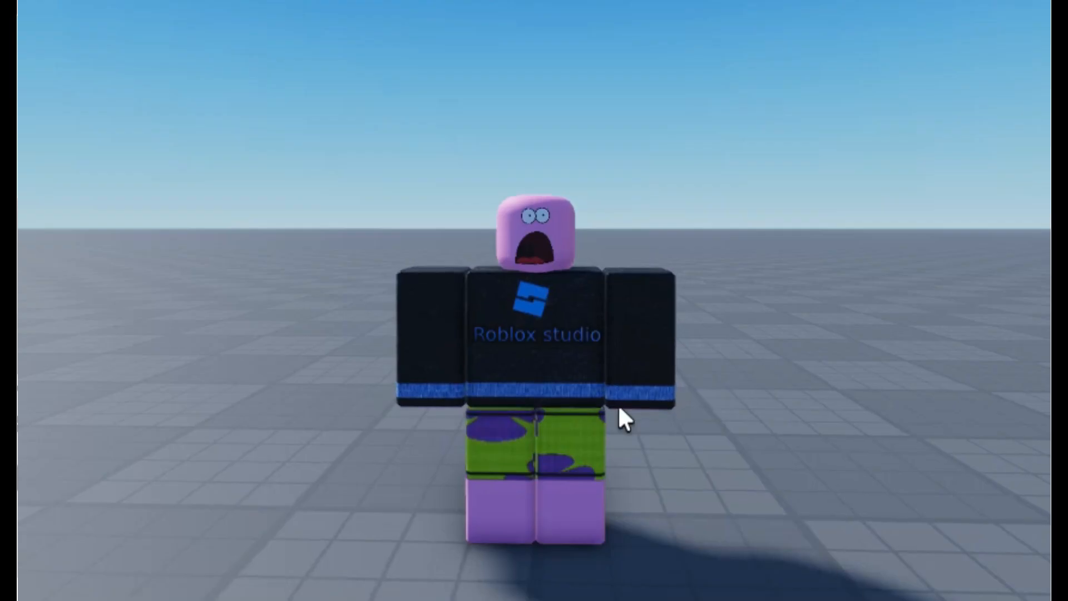
right_click_drag(624, 392, 622, 389)
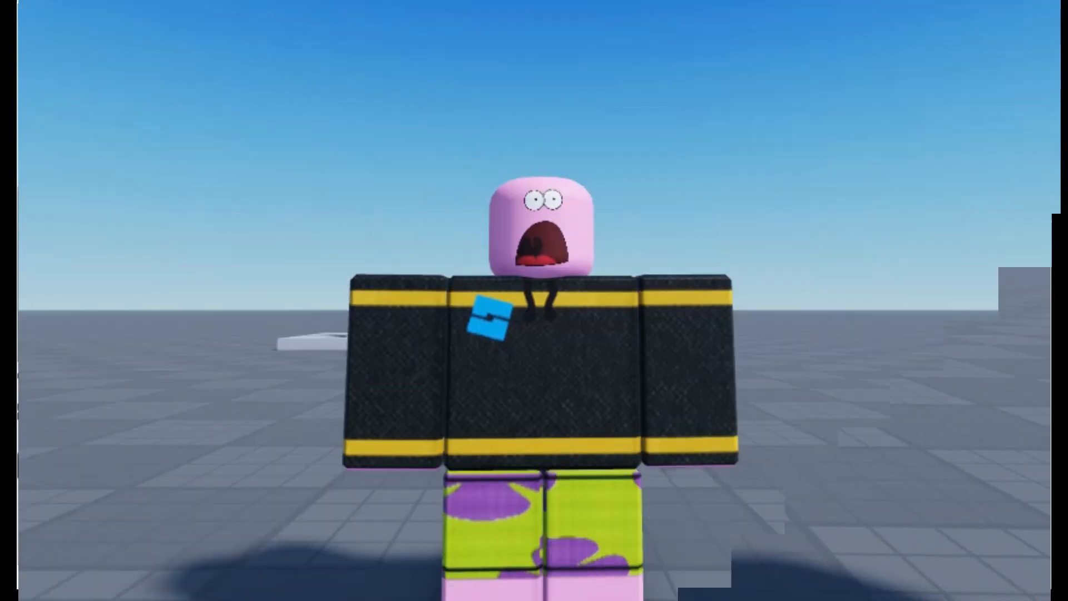
right_click_drag(775, 513, 774, 512)
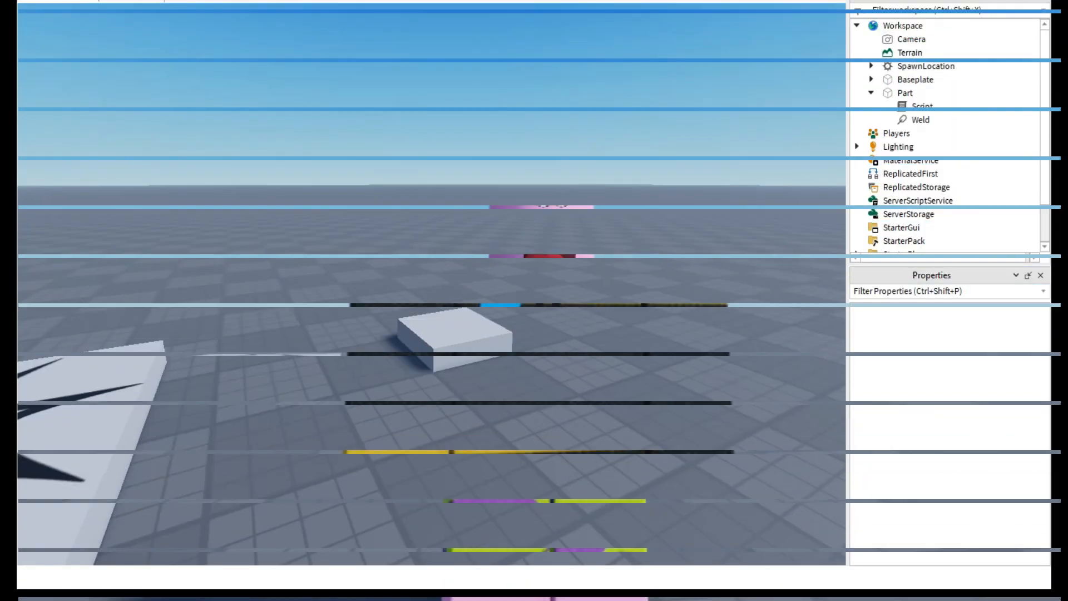
Delete the existing block part beside the spawn location.
left_click(540, 336)
key("Delete")
right_click_drag(540, 337, 539, 337)
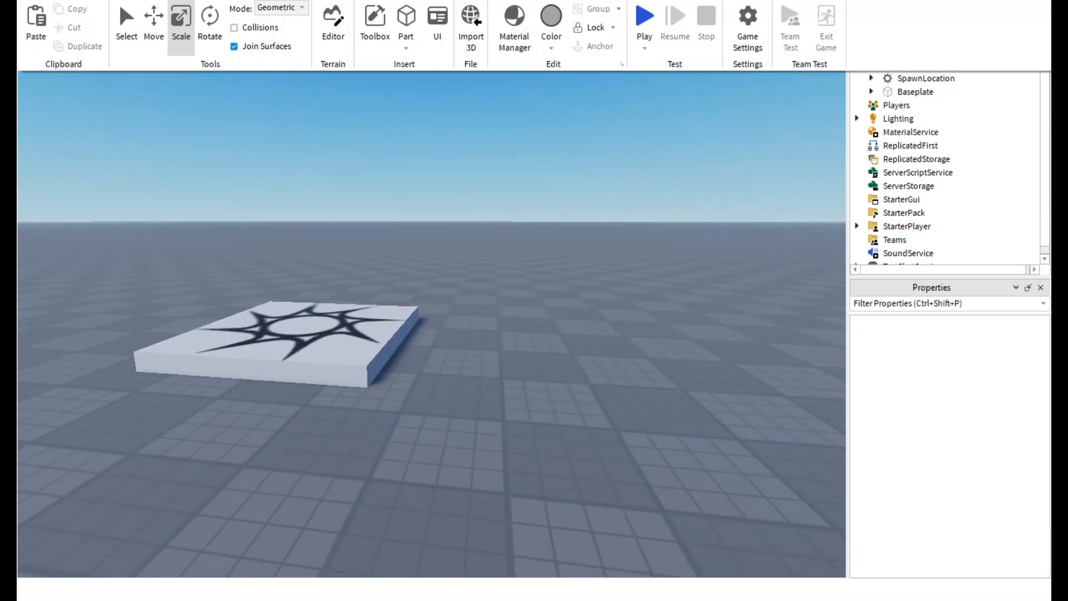
right_click_drag(539, 337, 540, 337)
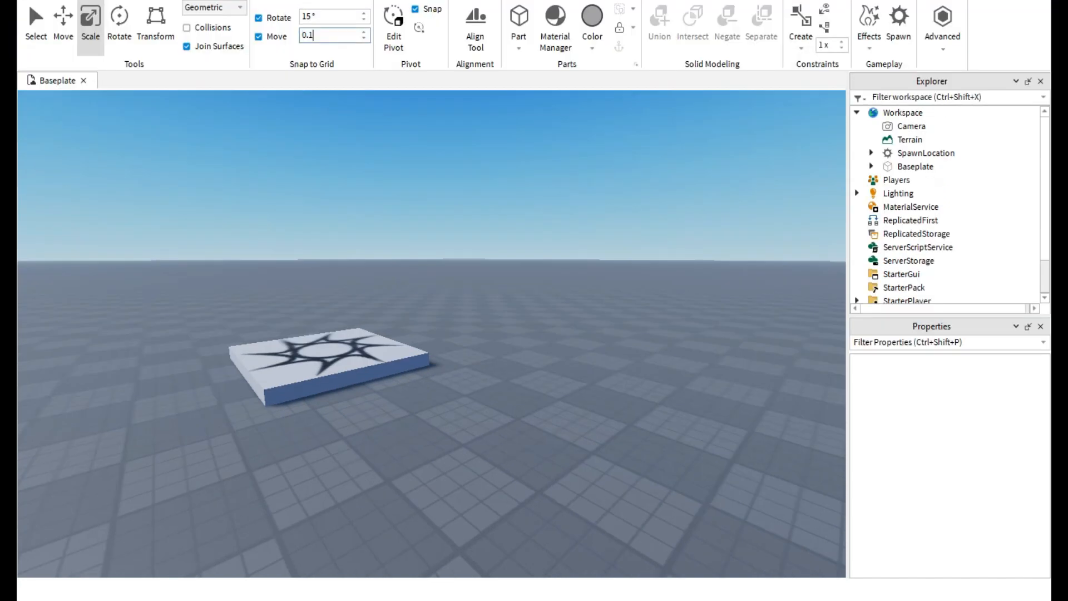
Set the move snapping increment to 0.1 studs and insert a new block part.
left_click(309, 36)
left_click(211, 1)
left_click(406, 18)
Stretch the new part into a long, narrow bar on the baseplate near the spawn location.
right_click_drag(462, 267, 423, 356)
key("w")
left_click_drag(470, 219, 567, 365)
right_click_drag(567, 365, 657, 440)
left_click_drag(389, 264, 292, 310)
right_click_drag(293, 310, 146, 243)
left_click_drag(389, 369, 474, 366)
key("d")
right_click_drag(474, 366, 397, 420)
left_click_drag(436, 321, 461, 343)
right_click_drag(455, 329, 500, 304)
key("d")
left_click_drag(501, 304, 576, 324)
key("w")
right_click_drag(576, 324, 702, 278)
key("a")
key("d")
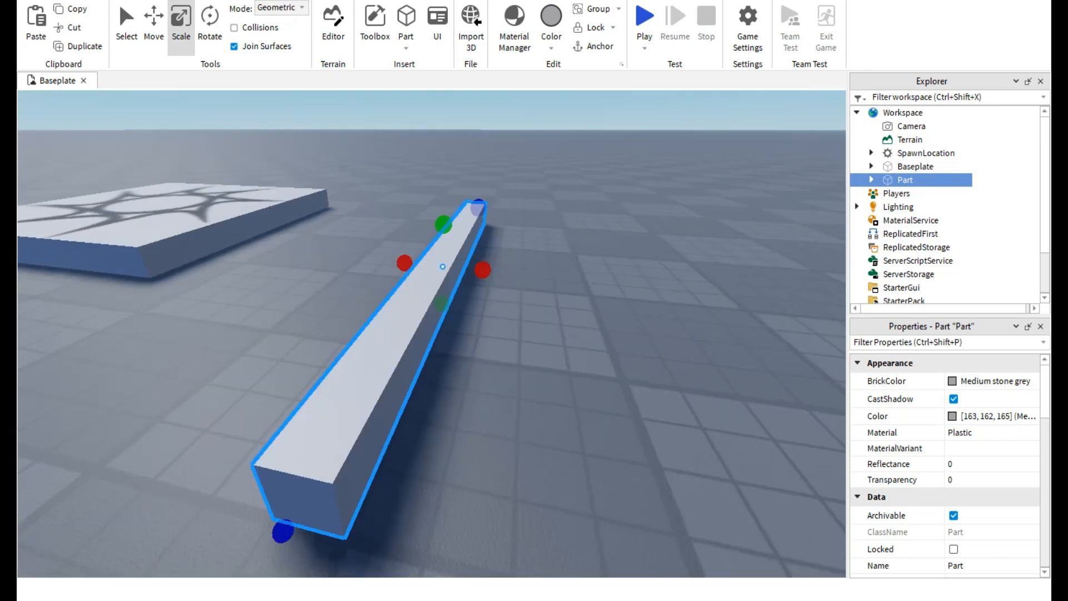
Scale the bar down in width and height until it is a thin rod.
left_click(118, 2)
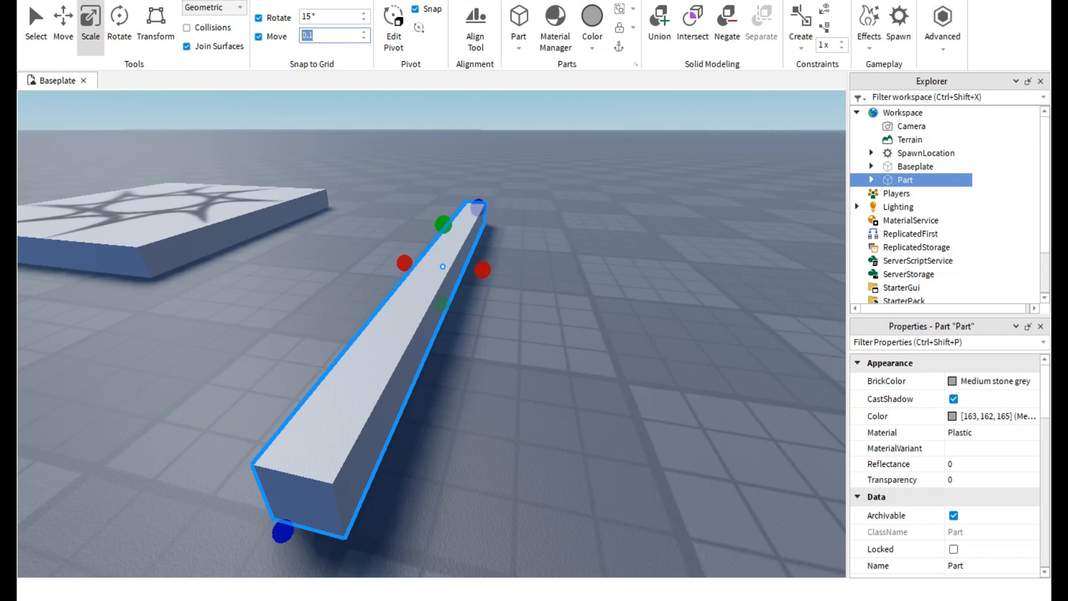
left_click_drag(405, 263, 431, 266)
right_click_drag(432, 266, 511, 250)
key("a")
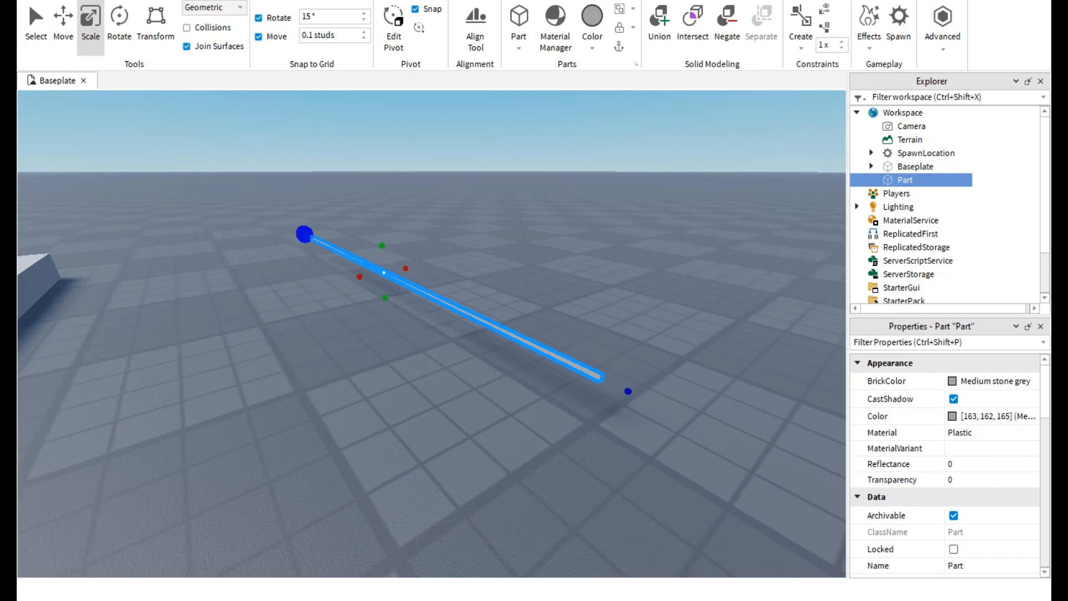
left_click_drag(511, 334, 382, 272)
right_click_drag(629, 389, 509, 384)
key("d")
key("a")
key("s")
key("w")
key("d")
key("d")
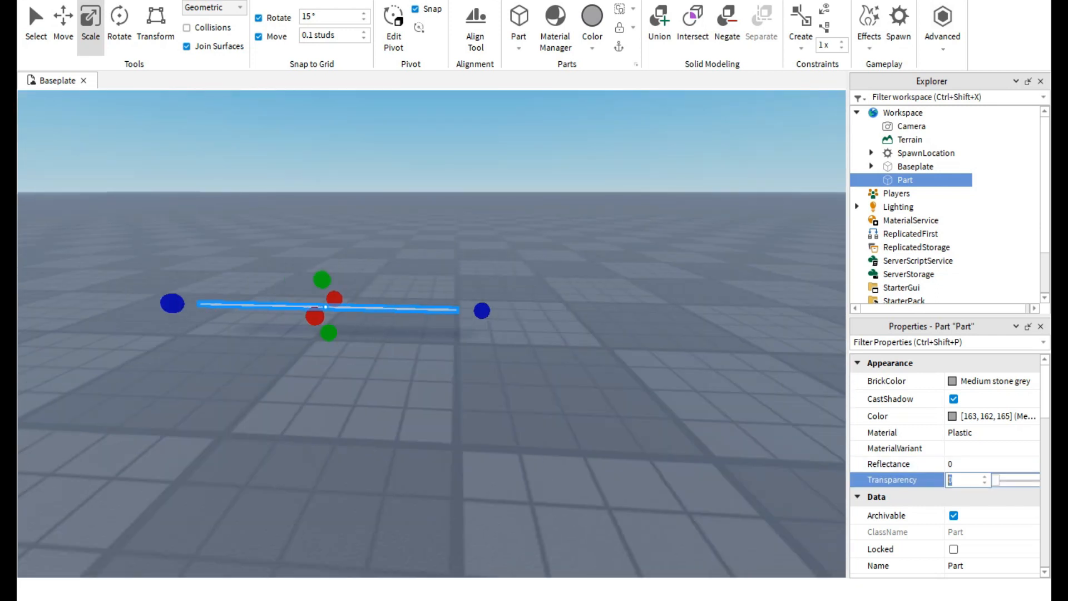
Scale the thin rod upward into a tall, flat rectangular wall panel.
left_click(612, 389)
right_click_drag(612, 390, 579, 382)
key("w")
left_click(334, 277)
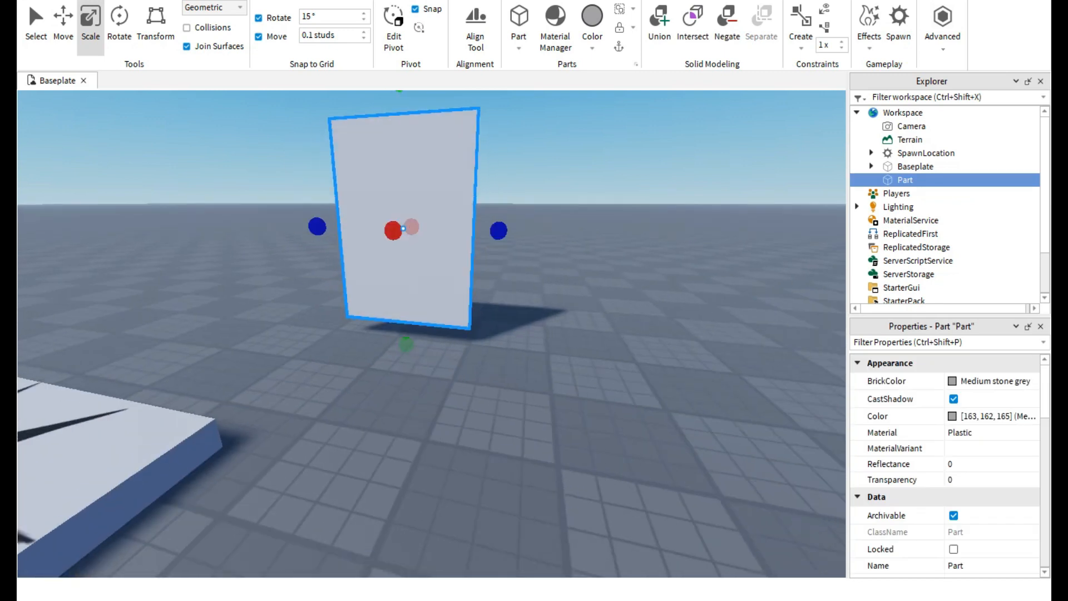
left_click_drag(404, 194, 398, 215)
left_click_drag(505, 262, 624, 265)
key("d")
right_click_drag(625, 266, 478, 367)
key("a")
right_click_drag(312, 351, 545, 350)
key("d")
Set the wall panel's material to Glass.
left_click(979, 432)
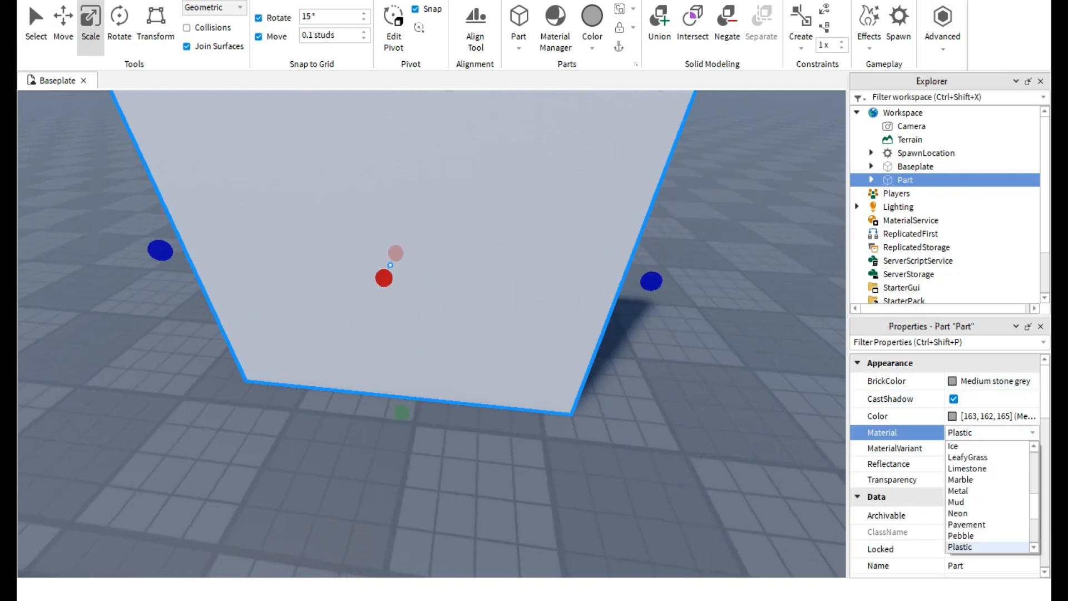
left_click(958, 490)
right_click_drag(695, 390, 578, 331)
key("d")
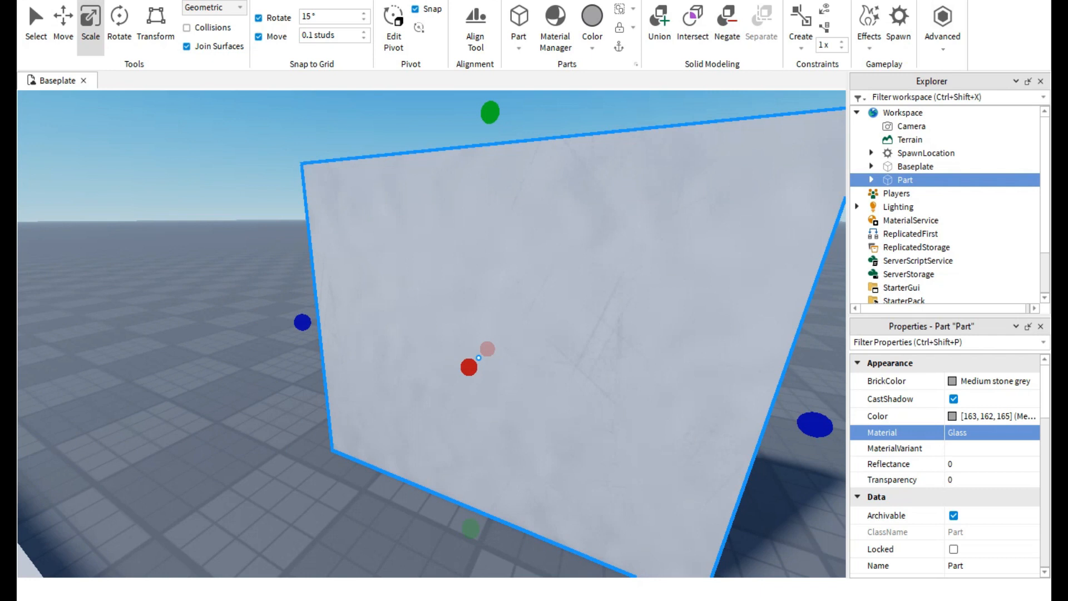
key("w")
key("s")
Try the ForceField material on the wall panel, view it from several sides, and restore the Glass material.
left_click(984, 448)
left_click(984, 433)
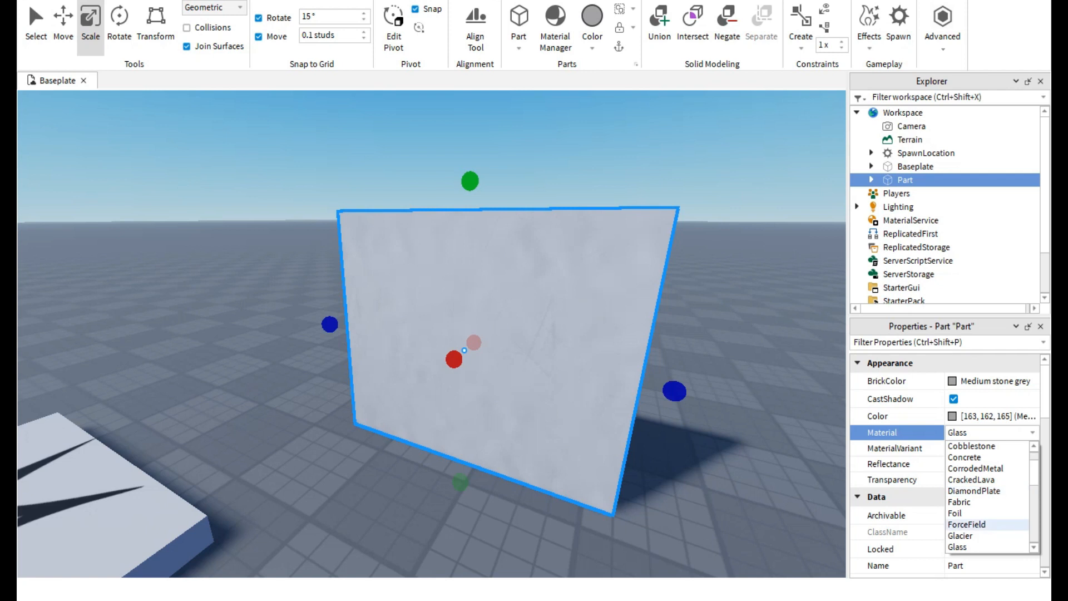
left_click(967, 524)
key("w")
right_click_drag(501, 334, 329, 303)
key("d")
left_click_drag(349, 270, 348, 315)
left_click(412, 267)
key("w")
right_click_drag(412, 267, 467, 262)
key("s")
left_click(468, 311)
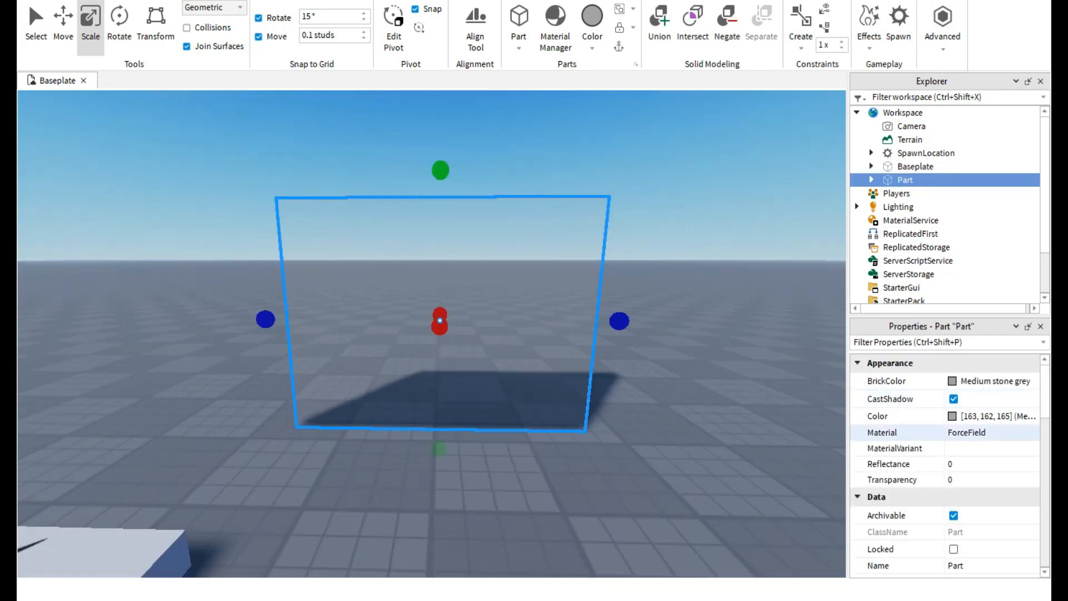
left_click(984, 433)
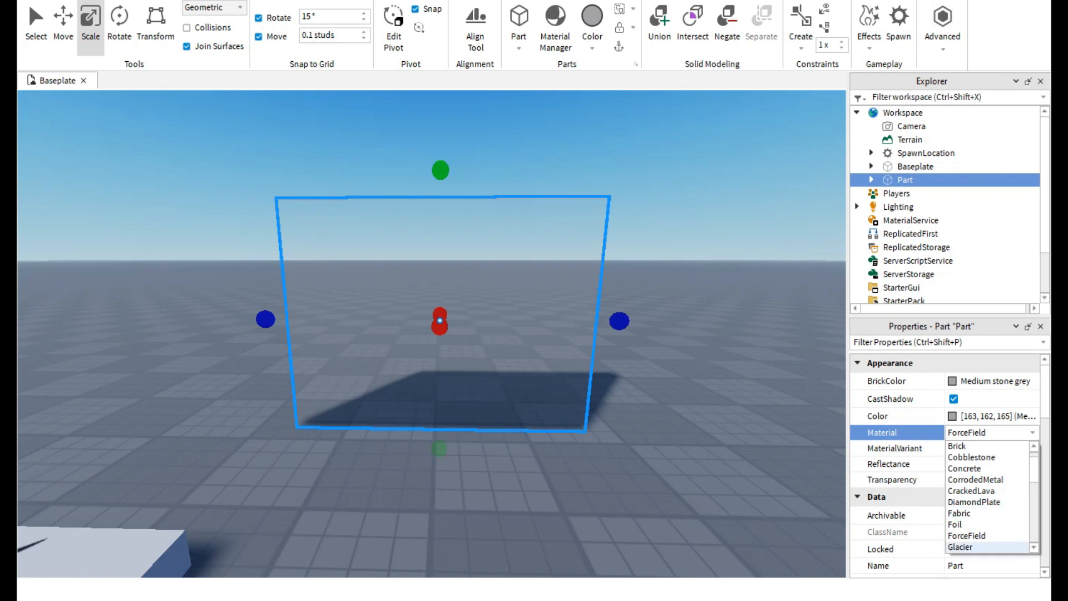
left_click(962, 524)
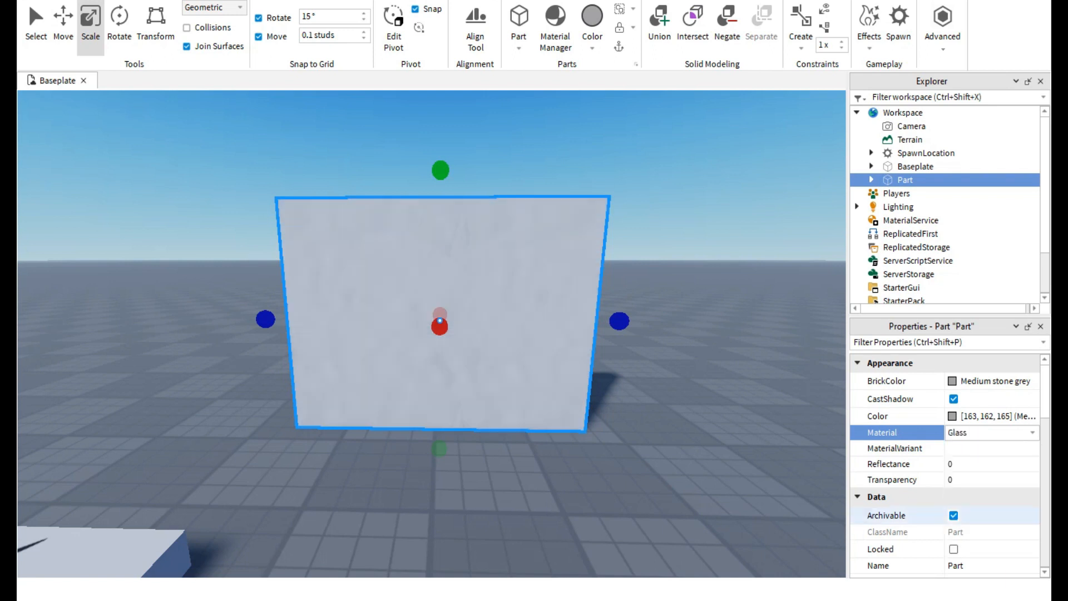
Set the glass panel's transparency to 0.45 and view the panel from several angles.
type("1")
key("Return")
left_click_drag(1036, 480, 1016, 480)
left_click(684, 311)
right_click_drag(557, 312, 434, 317)
left_click_drag(422, 333, 453, 342)
key("f")
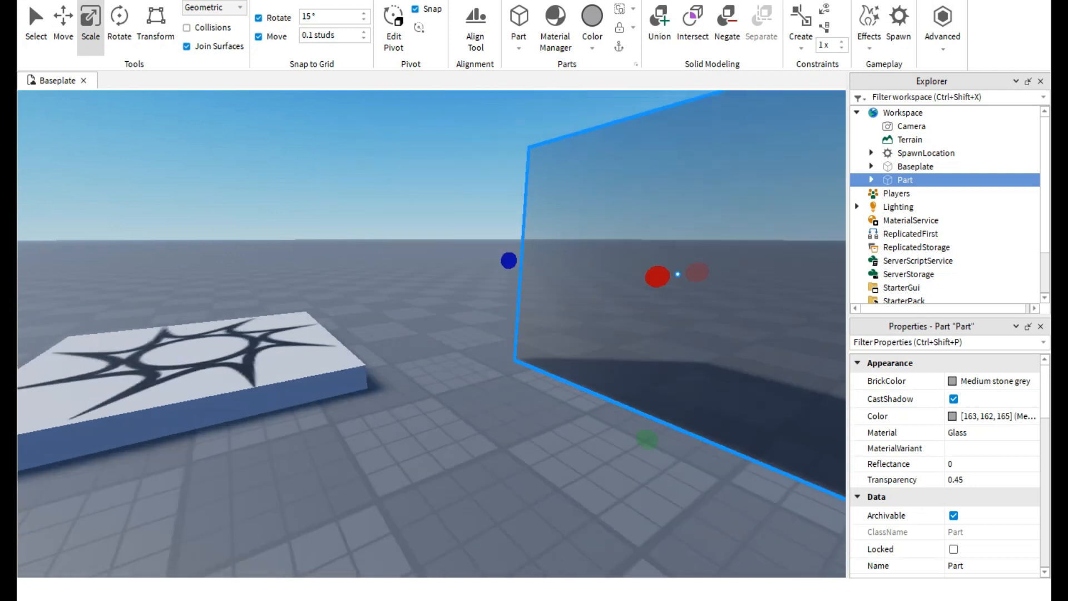
left_click_drag(533, 334, 617, 360)
right_click_drag(617, 359, 412, 351)
right_click_drag(528, 294, 651, 351)
Duplicate the transparent glass panel and join the copy to the original at a right angle.
scroll(651, 351, "down", 3)
key("ctrl+d")
left_click_drag(420, 277, 529, 121)
right_click_drag(477, 210, 529, 223)
left_click_drag(529, 122, 465, 241)
left_click(465, 241)
right_click_drag(465, 242, 267, 190)
scroll(422, 311, "down", 3)
key("d")
key("s")
key("d")
key("s")
key("w")
key("a")
left_click(461, 256)
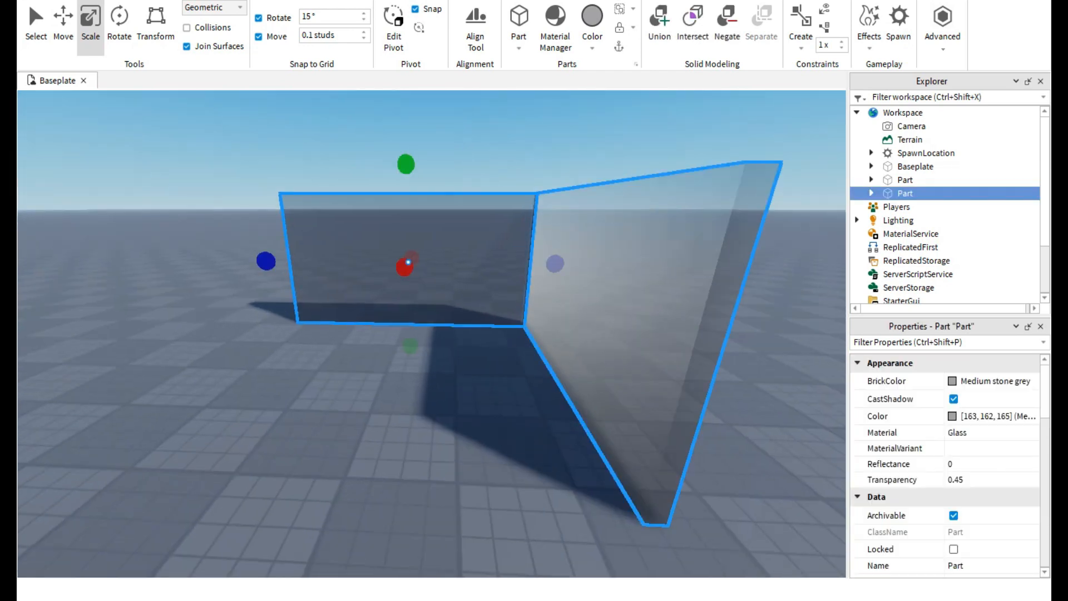
Delete one of the two joined transparent panels and select the remaining one.
key("Delete")
left_click(656, 300)
right_click_drag(656, 278, 812, 281)
key("a")
key("s")
Reset the glass panel's transparency to 0.
left_click(990, 382)
key("Escape")
left_click(990, 433)
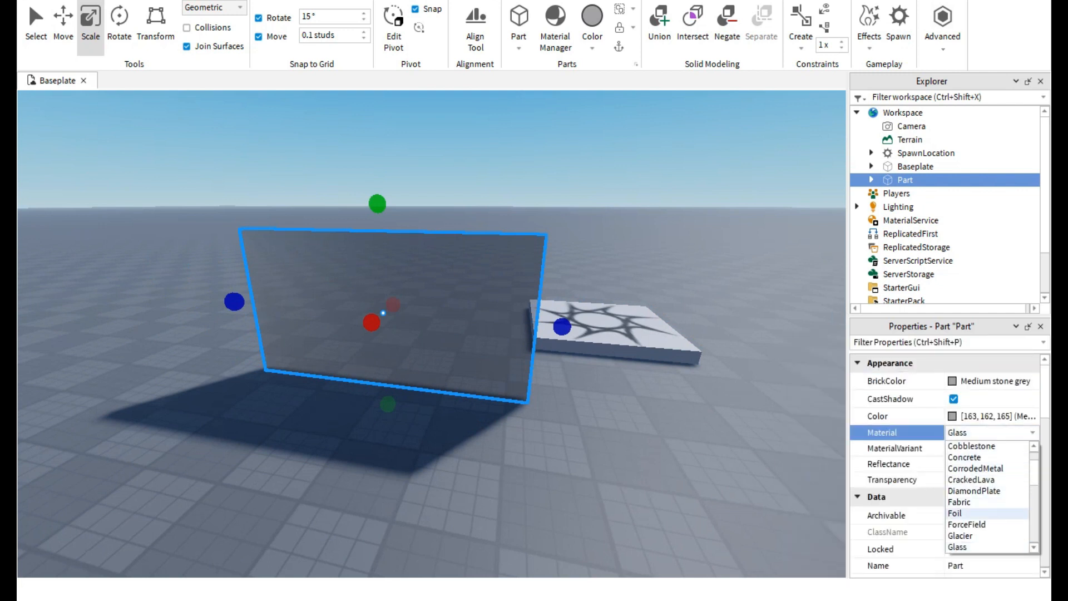
left_click(746, 445)
left_click(382, 313)
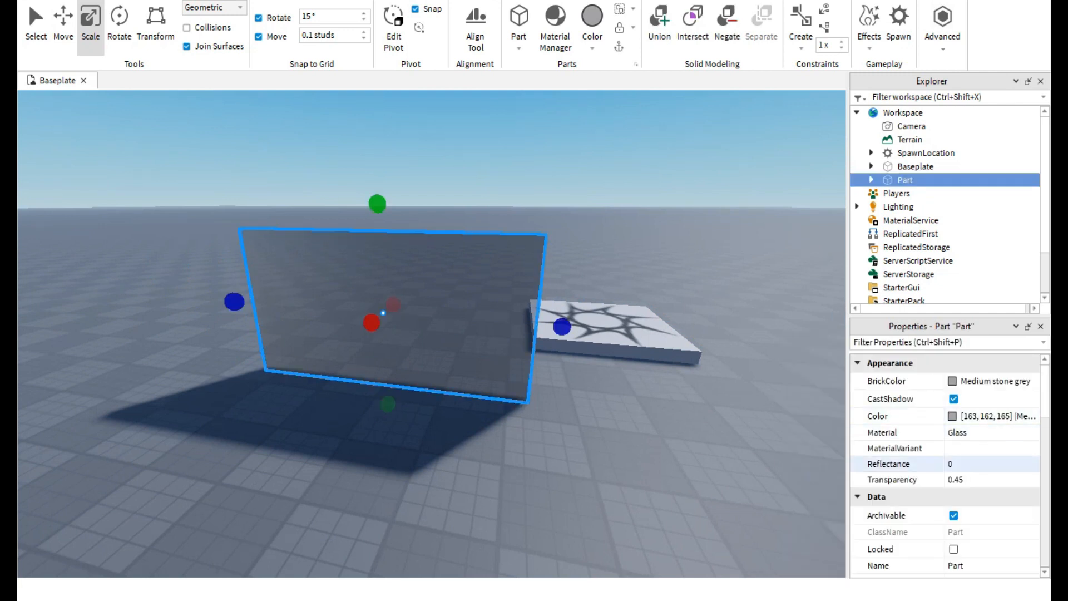
left_click(745, 445)
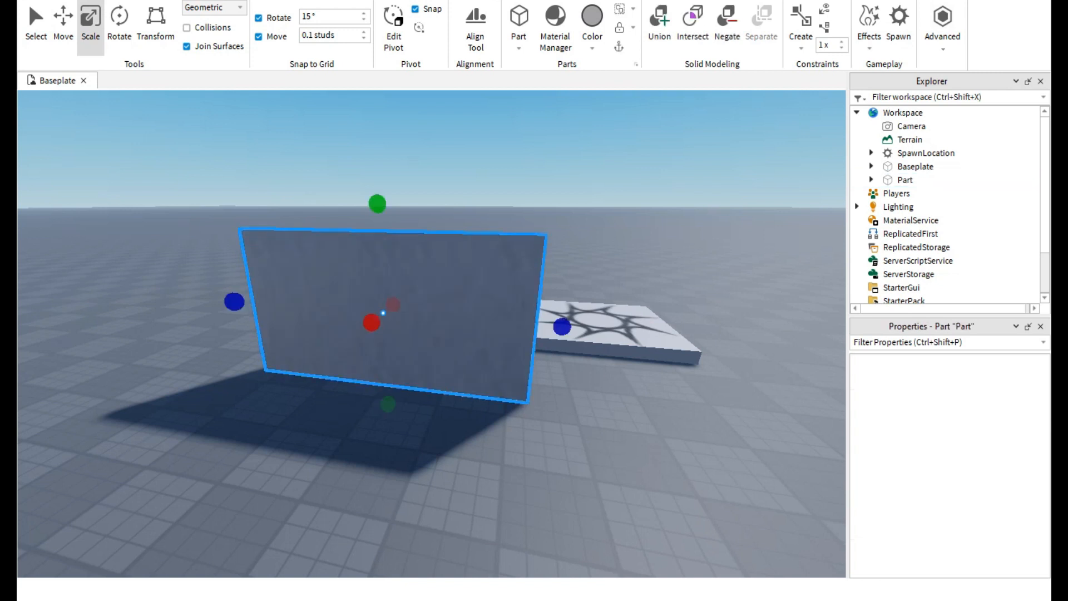
Duplicate the glass panel, rotate the copy, and place it at a right angle against the original's edge.
right_click_drag(383, 313, 413, 274)
key("ctrl+d")
left_click_drag(412, 275, 643, 227)
key("ctrl+r")
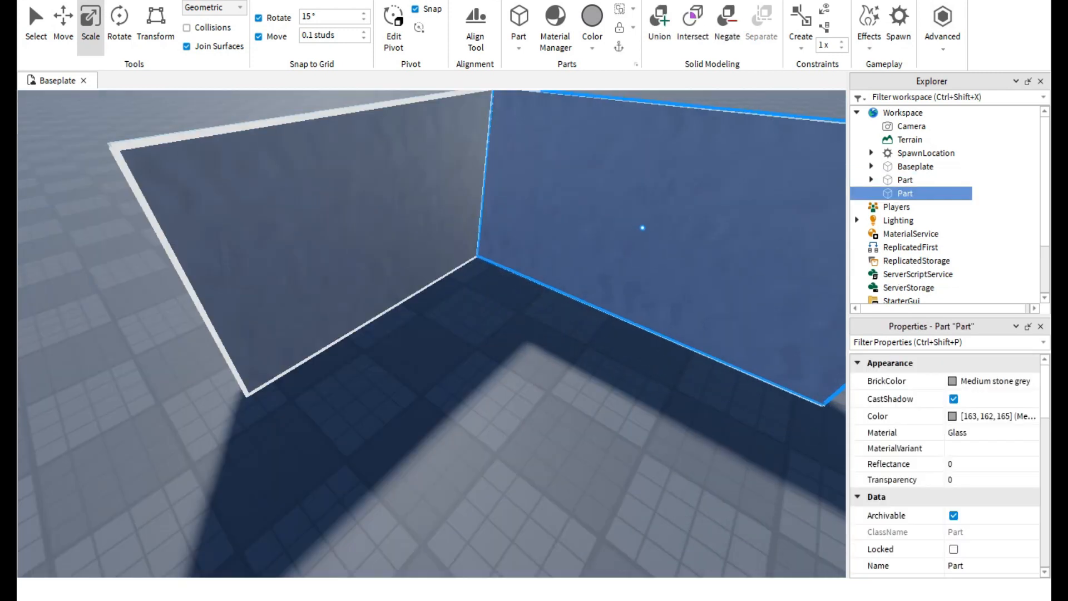
Increase the height of both joined glass panels.
scroll(643, 227, "down", 4)
left_click_drag(571, 190, 596, 102)
left_click(407, 262)
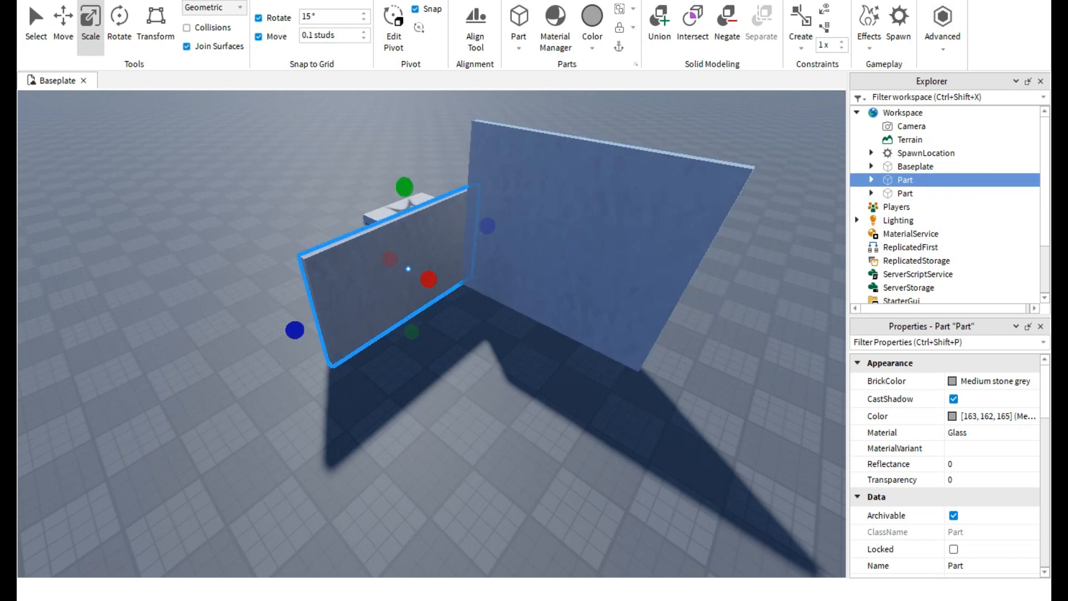
left_click_drag(404, 187, 401, 134)
Try adding a third glass panel by duplicating and rotating one of the two walls, and delete the copy.
left_click(582, 234, "ctrl")
key("ctrl+d")
left_click_drag(582, 235, 467, 311)
key("ctrl+r")
key("ctrl+r")
key("Delete")
right_click_drag(467, 312, 390, 356)
scroll(432, 334, "down", 5)
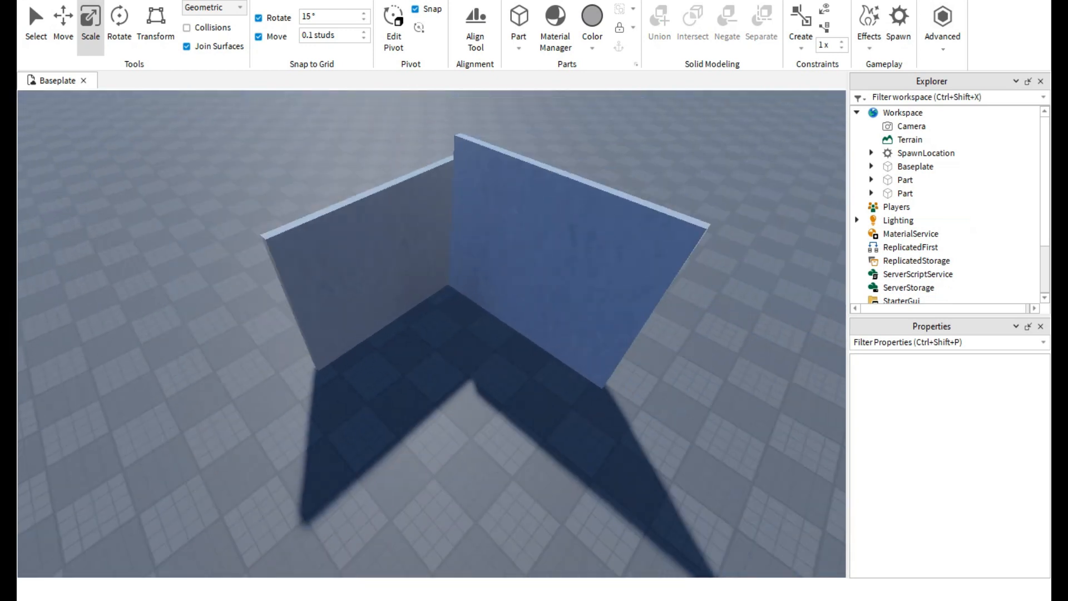
Select both glass panels and turn off their shadow casting.
left_click(533, 265)
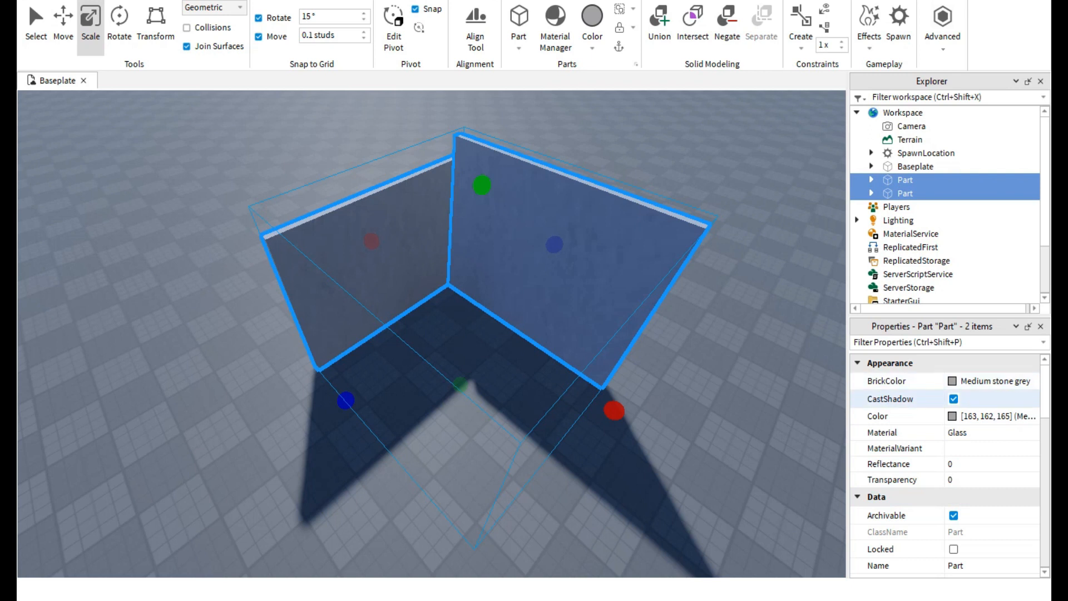
left_click(728, 356)
right_click_drag(729, 356, 796, 278)
key("a")
right_click_drag(557, 312, 807, 283)
right_click_drag(578, 417, 795, 384)
key("d")
right_click_drag(640, 334, 345, 389)
scroll(384, 234, "down", 2)
Remove one of the two glass panels, leaving a single panel selected.
left_click(384, 233)
left_click(521, 234, "ctrl")
key("d")
right_click_drag(521, 234, 217, 239)
key("s")
key("a")
key("w")
key("d")
left_click(690, 334)
key("ctrl+z")
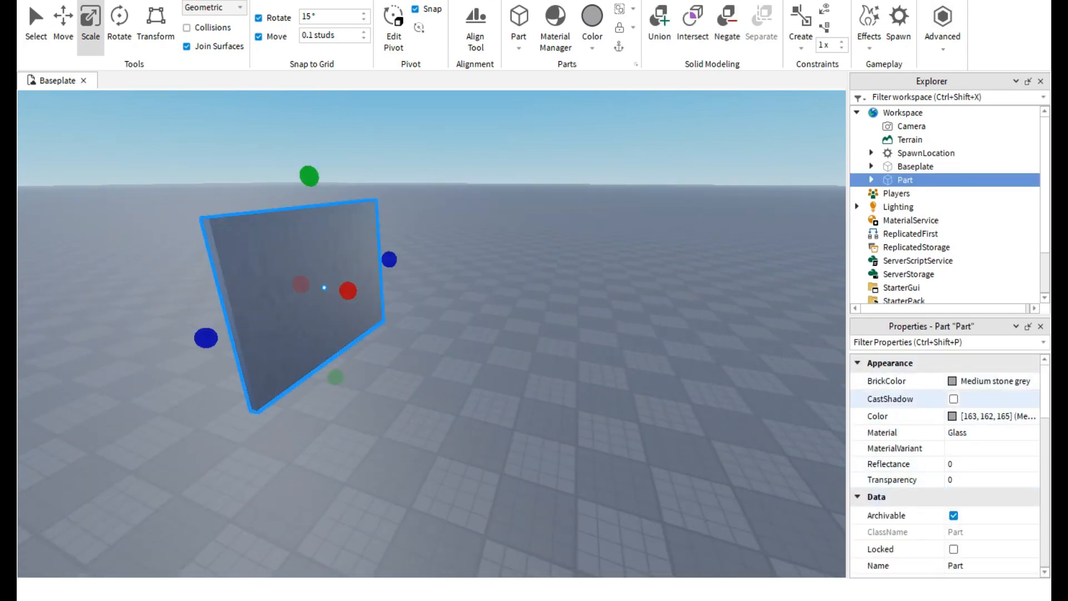
Recolor the glass panel to a bright teal, RGB 61, 234, 191.
left_click(952, 416)
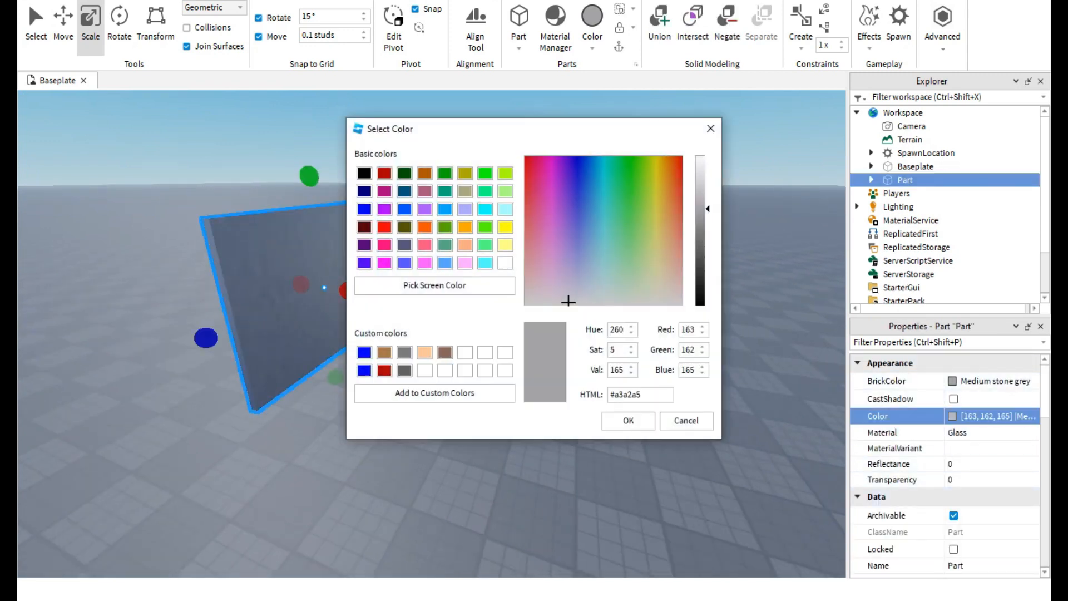
left_click(610, 194)
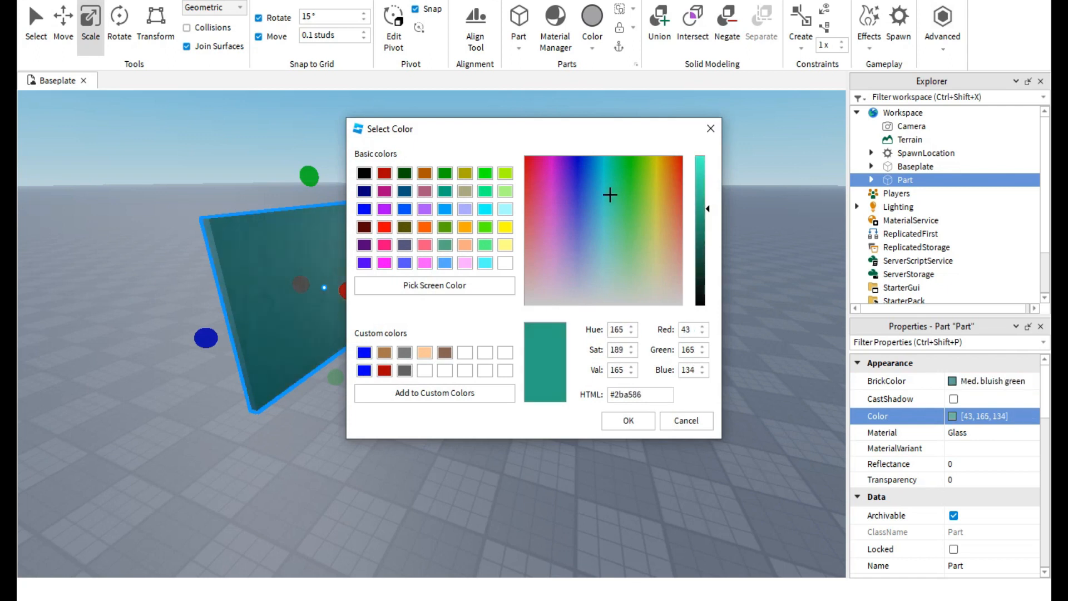
left_click(701, 168)
left_click(629, 421)
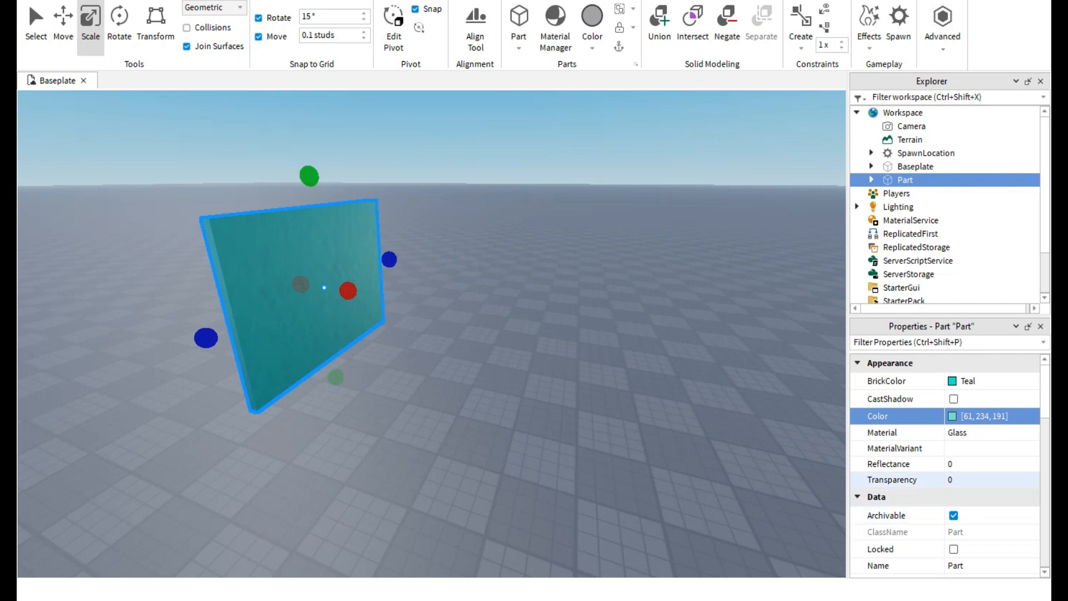
Try a reflectance of 0.8 on the teal glass panel and settle on 0.55.
right_click_drag(640, 345, 526, 340)
key("w")
left_click(965, 464)
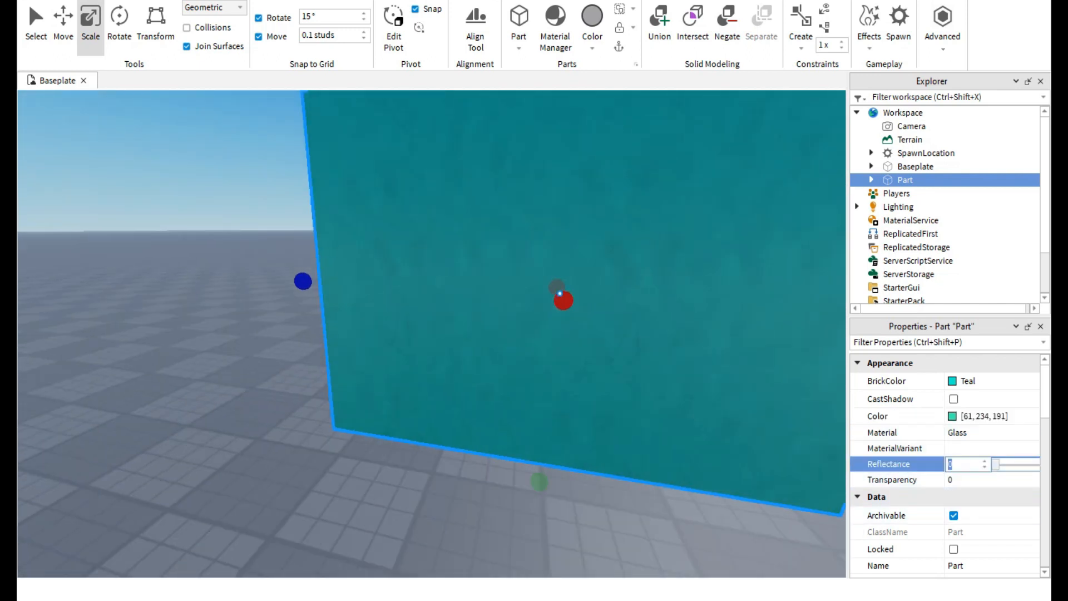
type("0.8")
key("Return")
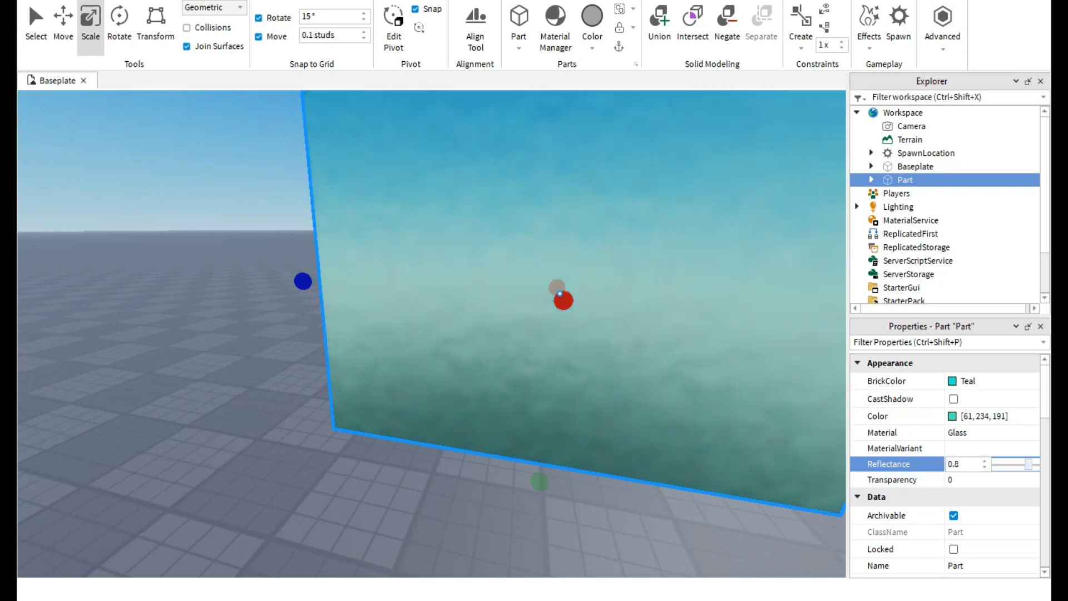
mouse_move(1037, 464)
left_mouse_down()
mouse_move(1013, 477)
mouse_move(1037, 466)
mouse_move(994, 452)
mouse_move(1037, 463)
mouse_move(1008, 465)
mouse_move(1018, 466)
left_mouse_up()
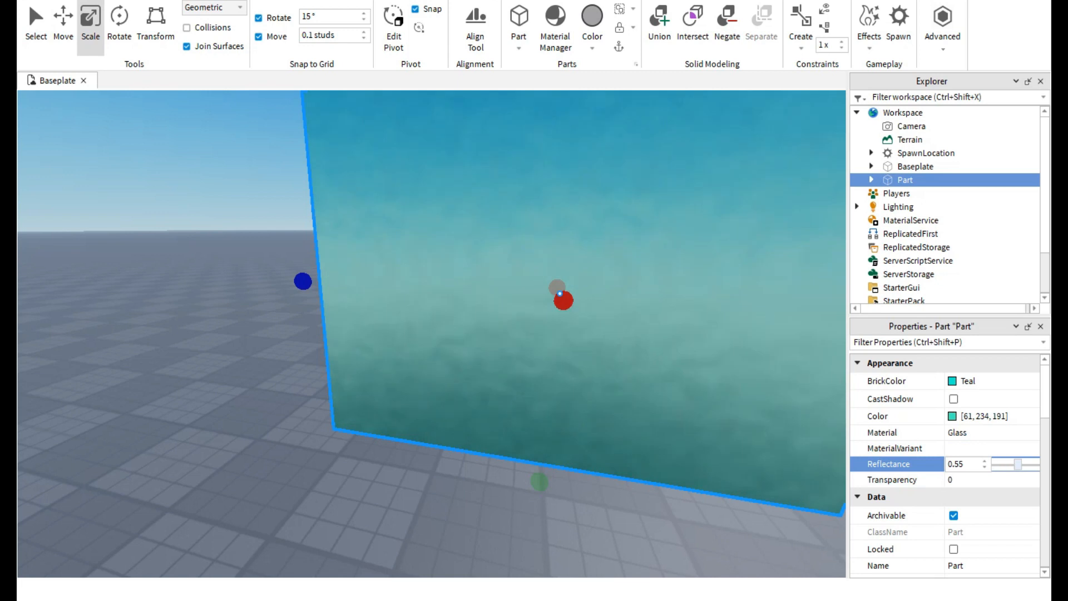
key("s")
key("s")
left_click(311, 334)
key("w")
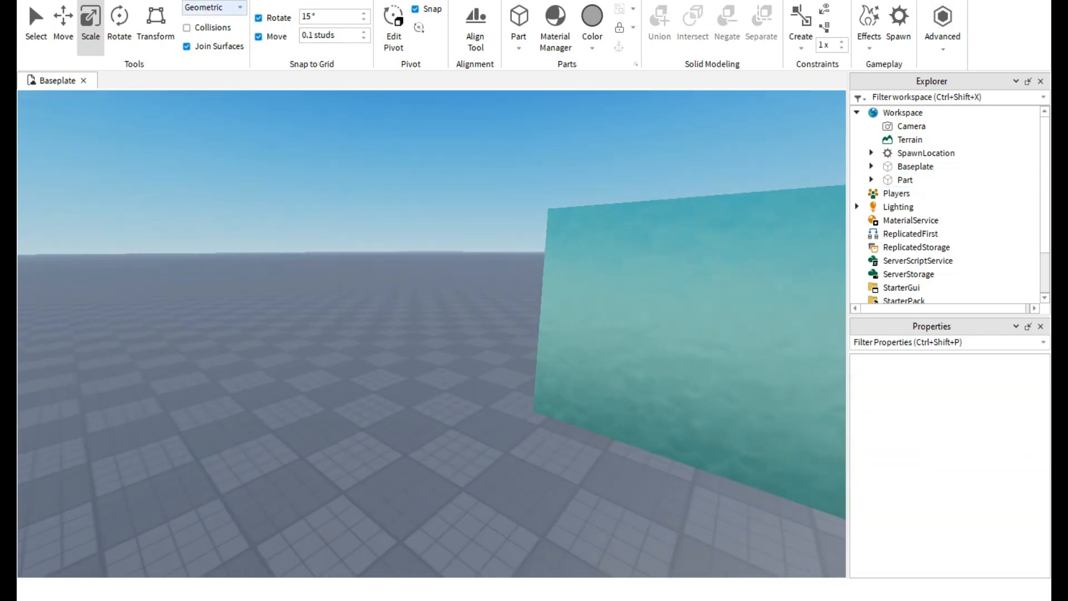
Search the model library for "sky".
left_click(237, 1)
left_click(375, 25)
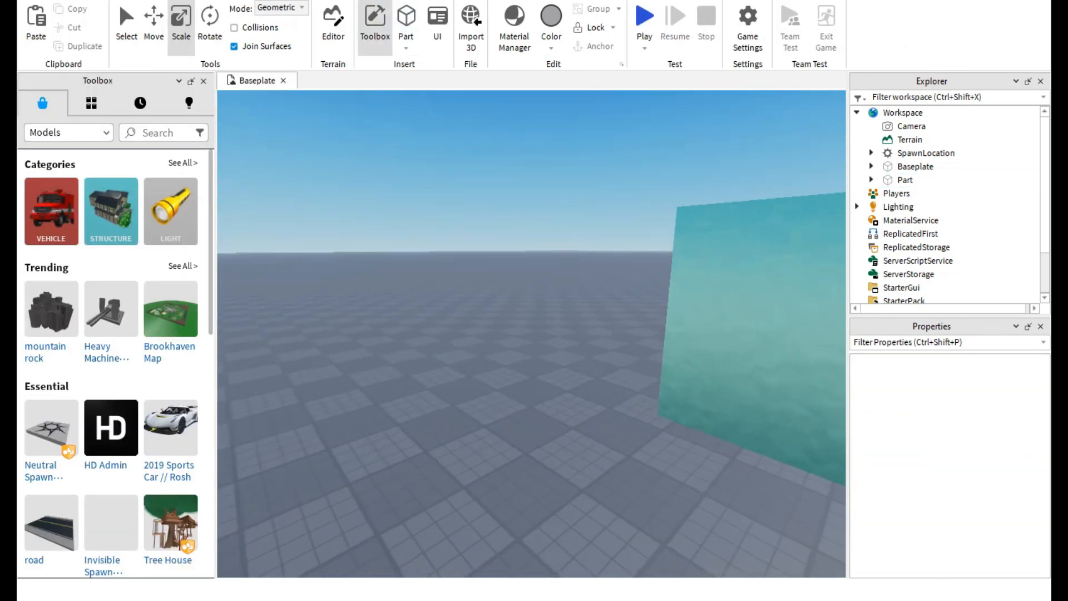
left_click(158, 133)
type("sky")
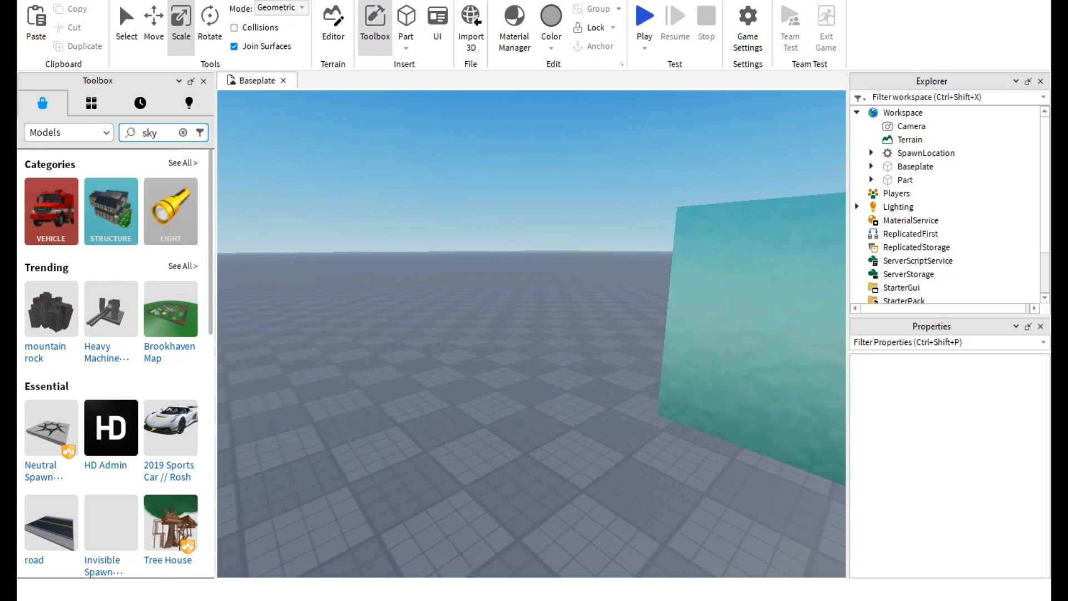
key("Return")
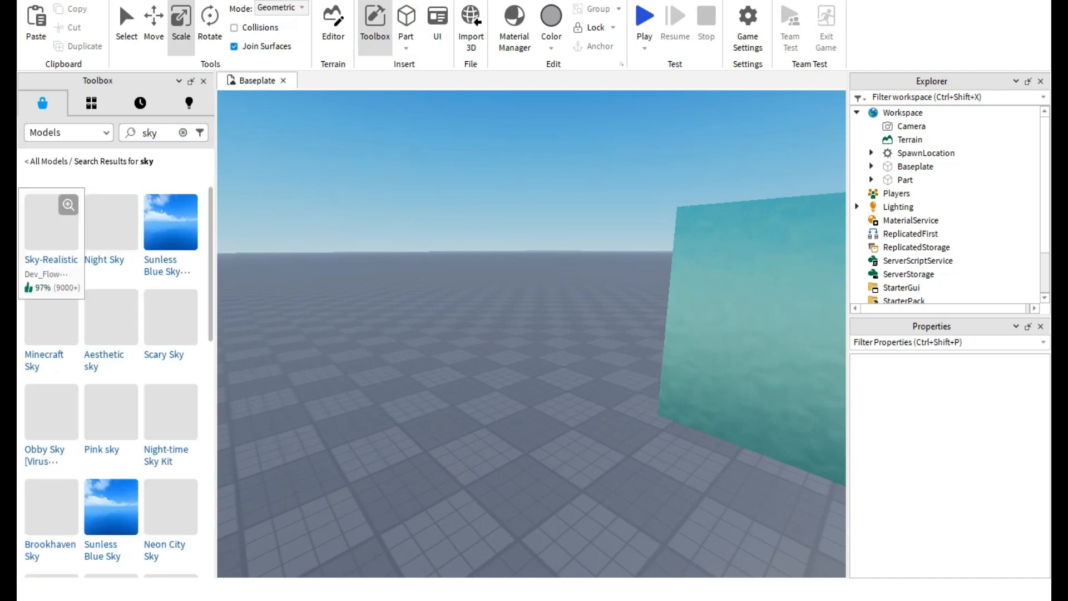
Insert the Sky-Realistic model and check how the glass panel reflects the new sky.
left_click(51, 223)
right_click_drag(531, 334, 517, 294)
scroll(531, 334, "down", 6)
scroll(531, 334, "up", 5)
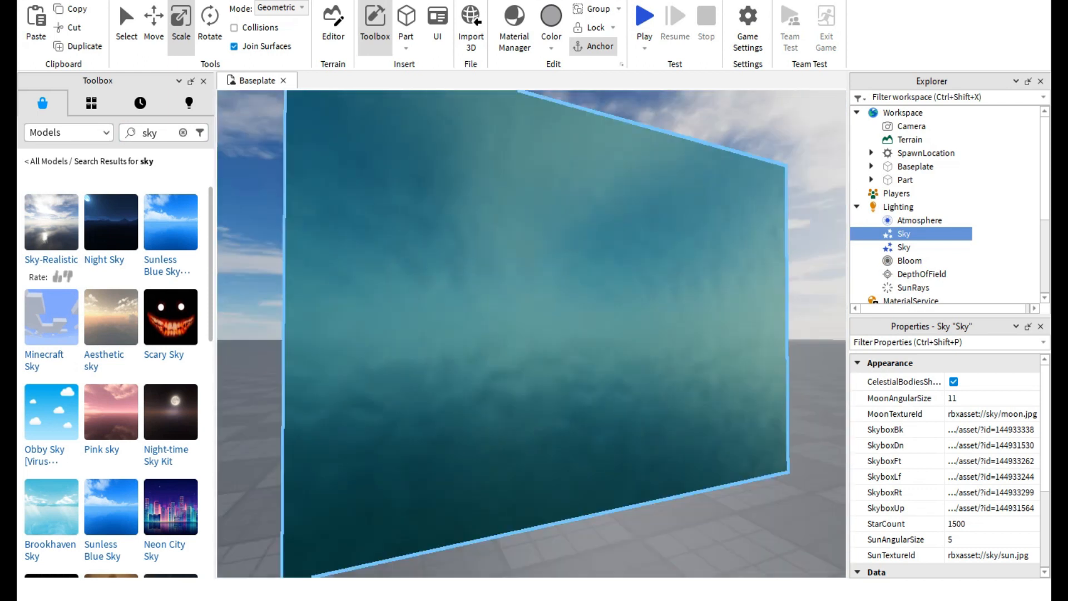
Insert the Aesthetic sky model, inspect its reflection on the glass panel, and close the model library.
scroll(531, 334, "down", 4)
left_click(111, 318)
right_click_drag(532, 333, 434, 372)
scroll(531, 334, "up", 4)
left_click(756, 233)
scroll(531, 334, "down", 6)
scroll(531, 334, "up", 5)
scroll(531, 334, "down", 5)
scroll(706, 334, "down", 3)
left_click(203, 81)
Set the teal glass panel's reflectance to 1.
left_click(500, 317)
scroll(501, 322, "up", 2)
right_click_drag(501, 323, 534, 328)
key("w")
key("a")
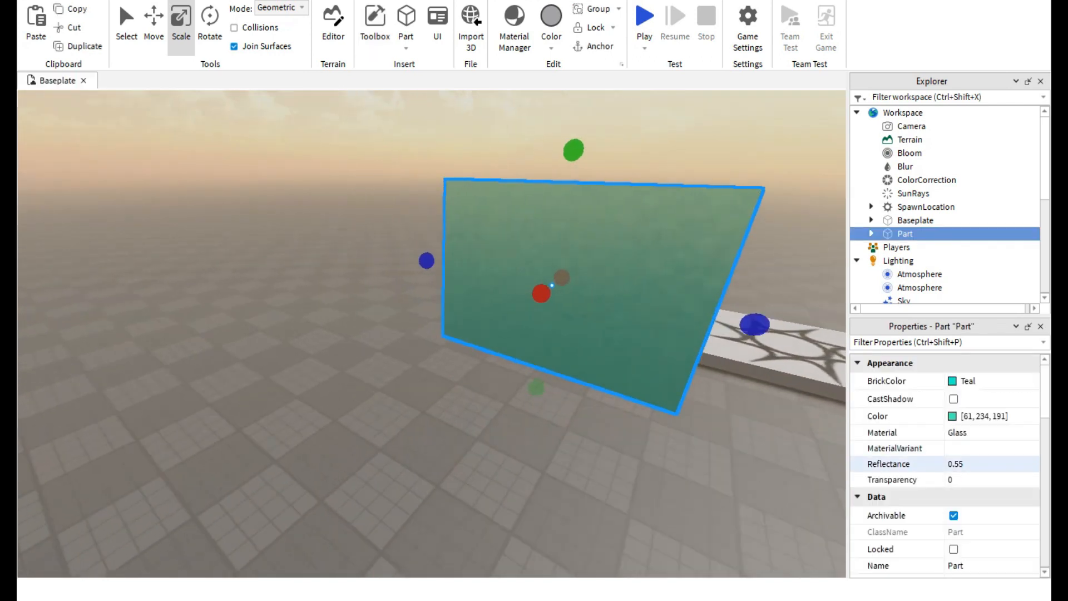
type("1")
key("Return")
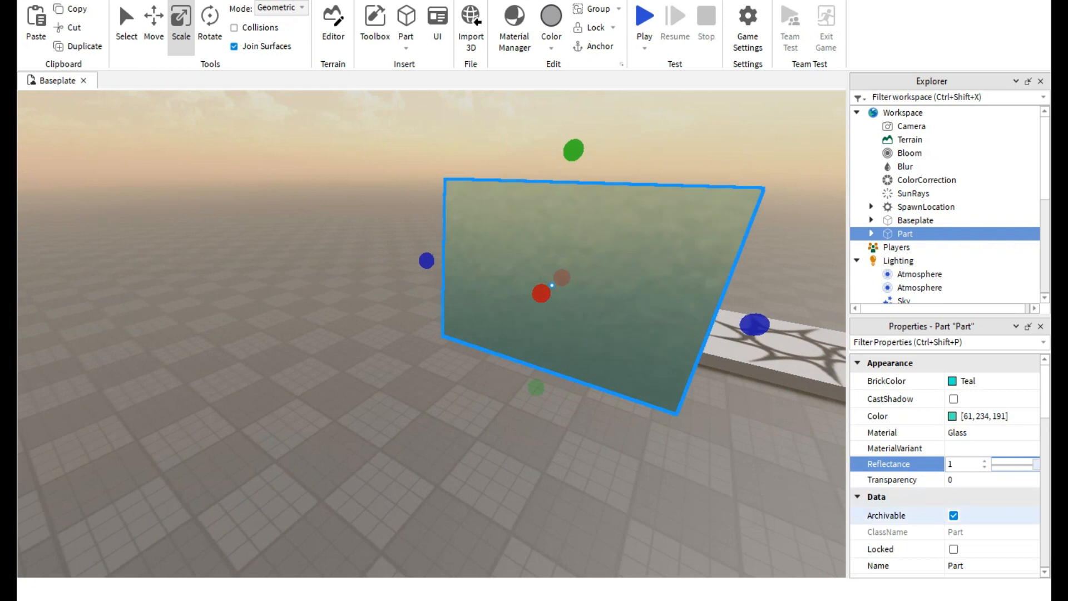
Unlock the baseplate and test selecting it directly in the viewport.
scroll(946, 468, "down", 3)
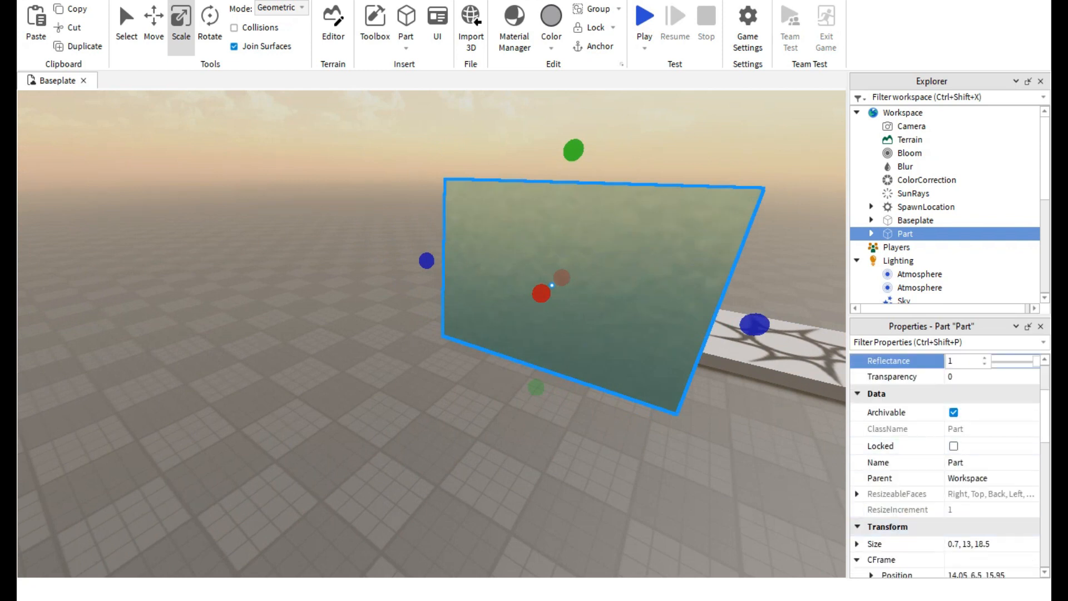
scroll(945, 468, "down", 6)
right_click_drag(312, 417, 223, 412)
left_click(312, 418)
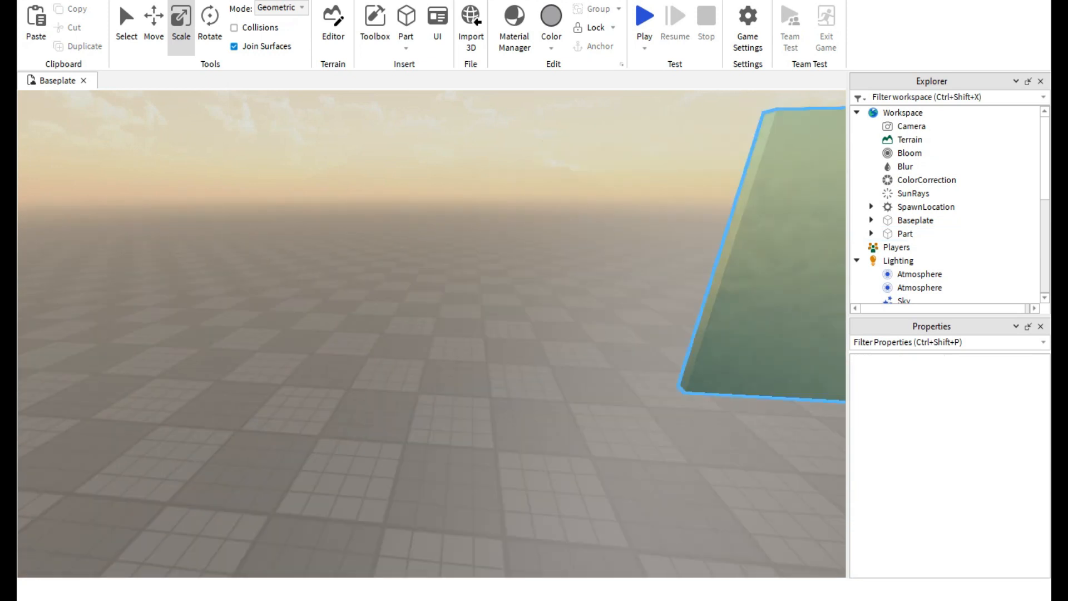
left_click(915, 220)
scroll(946, 445, "down", 2)
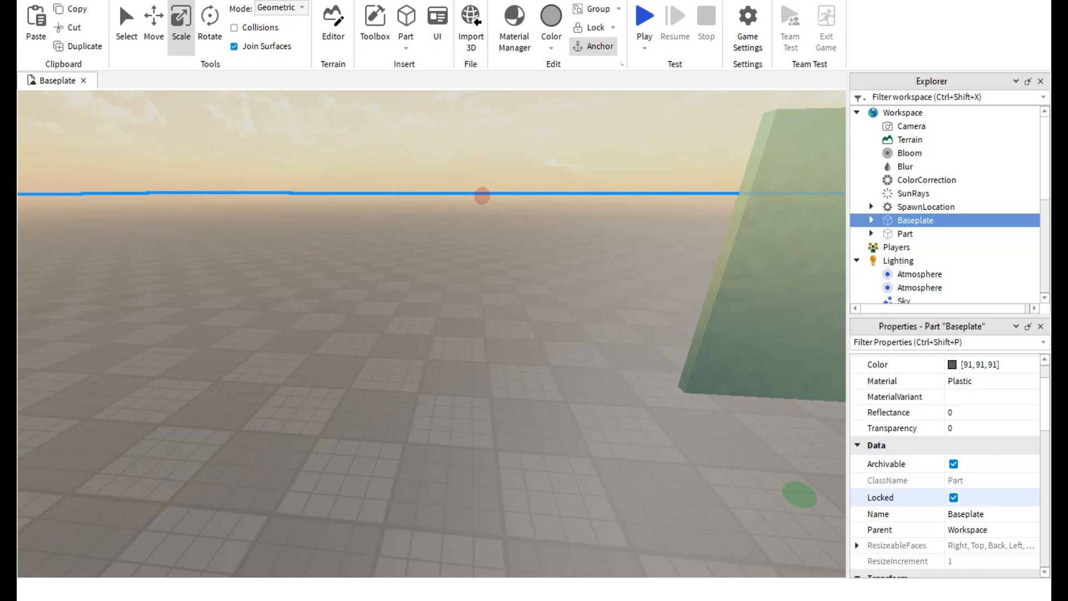
left_click(953, 497)
right_click_drag(801, 442, 821, 403)
left_click(800, 443)
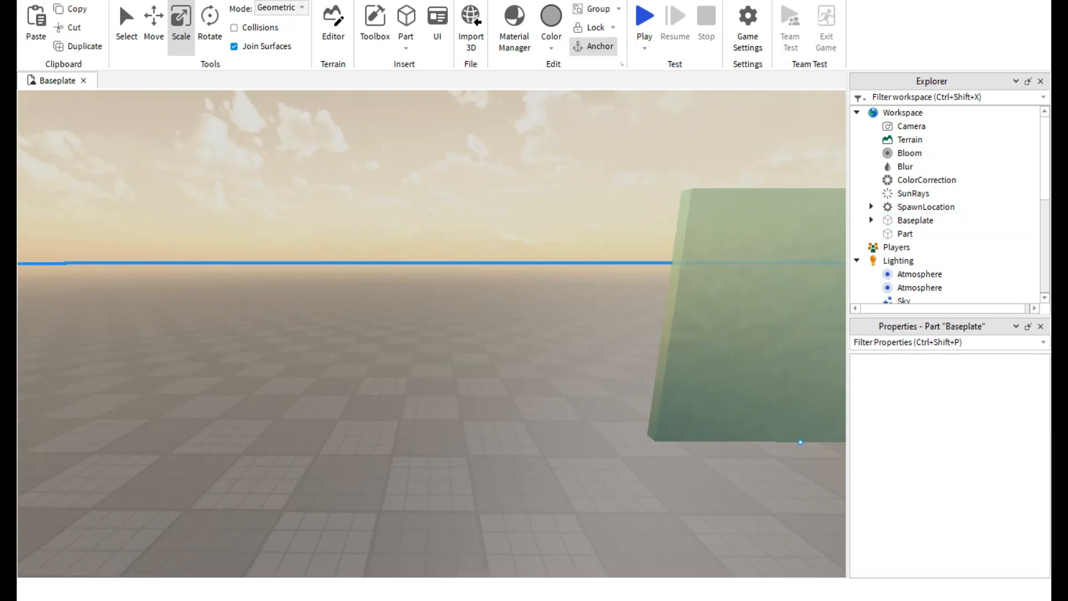
key("d")
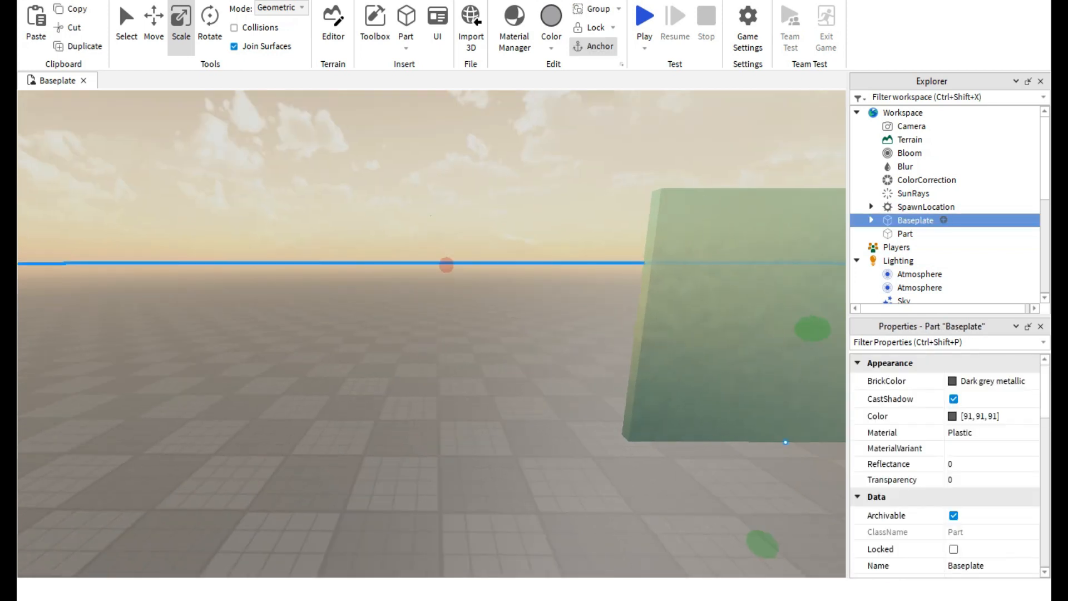
scroll(946, 465, "down", 3)
scroll(946, 466, "up", 1)
left_click(954, 446)
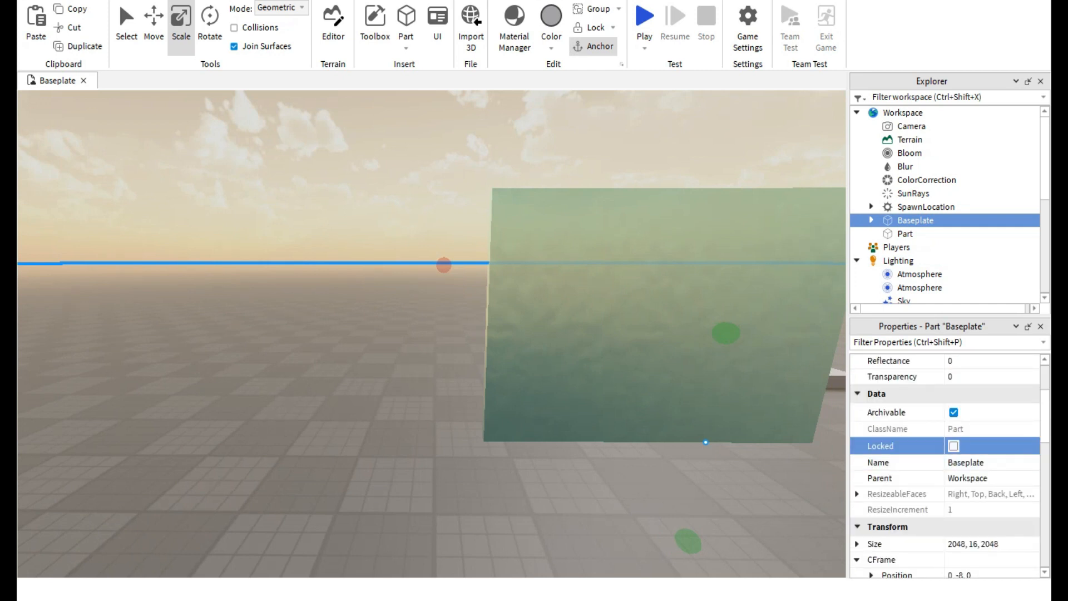
Select the glass panel, reposition it on the baseplate near the spawn pad, and deselect it.
left_click(790, 467)
left_click_drag(690, 345, 472, 352)
right_click_drag(471, 352, 445, 378)
key("s")
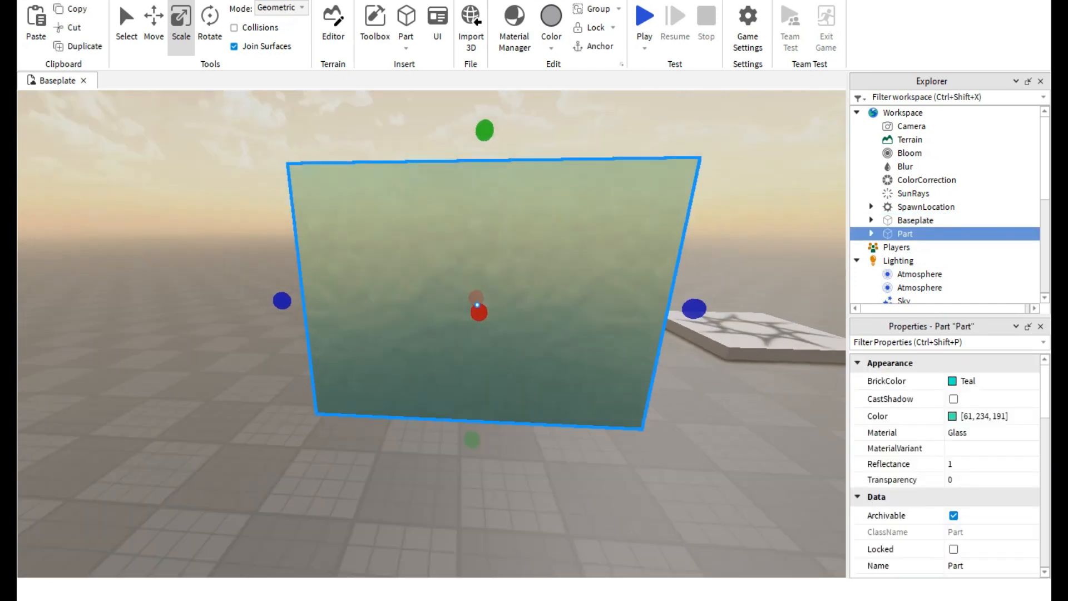
key("d")
key("w")
key("a")
key("d")
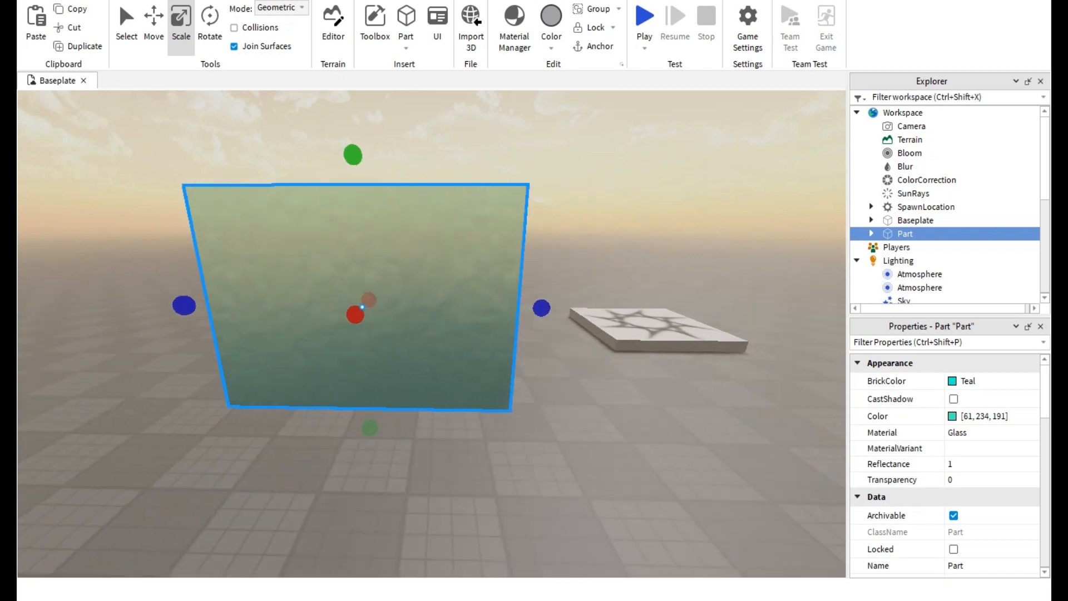
key("Escape")
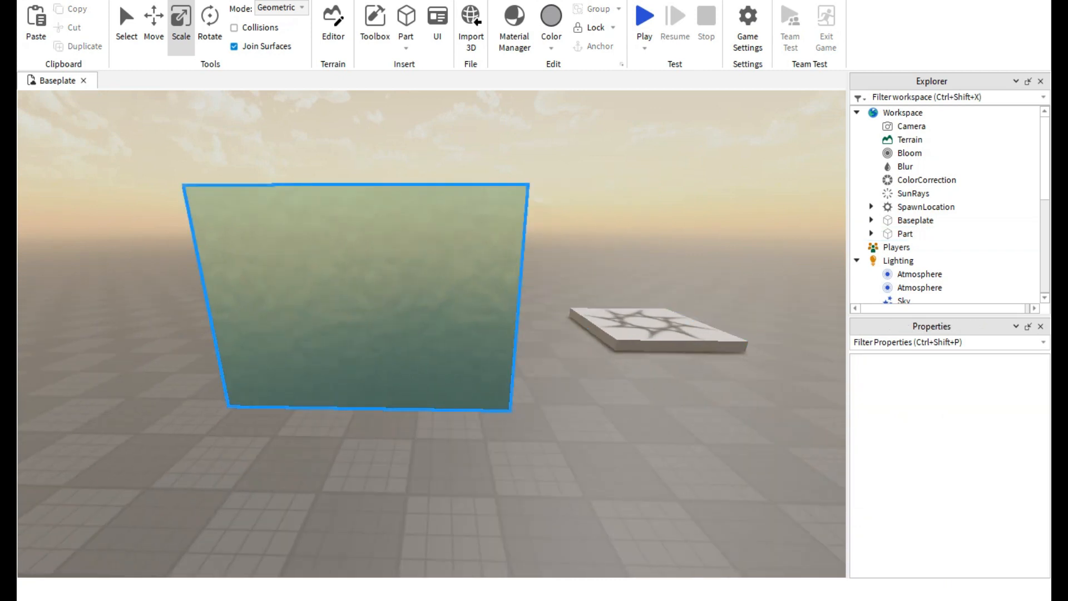
Lock the glass panel and try to select and move it directly in the viewport.
right_click_drag(623, 328, 578, 356)
key("d")
left_click(445, 267)
scroll(945, 461, "down", 1)
left_click(953, 497)
left_click(478, 261)
right_click_drag(479, 262, 512, 251)
key("a")
left_click_drag(477, 255, 485, 292)
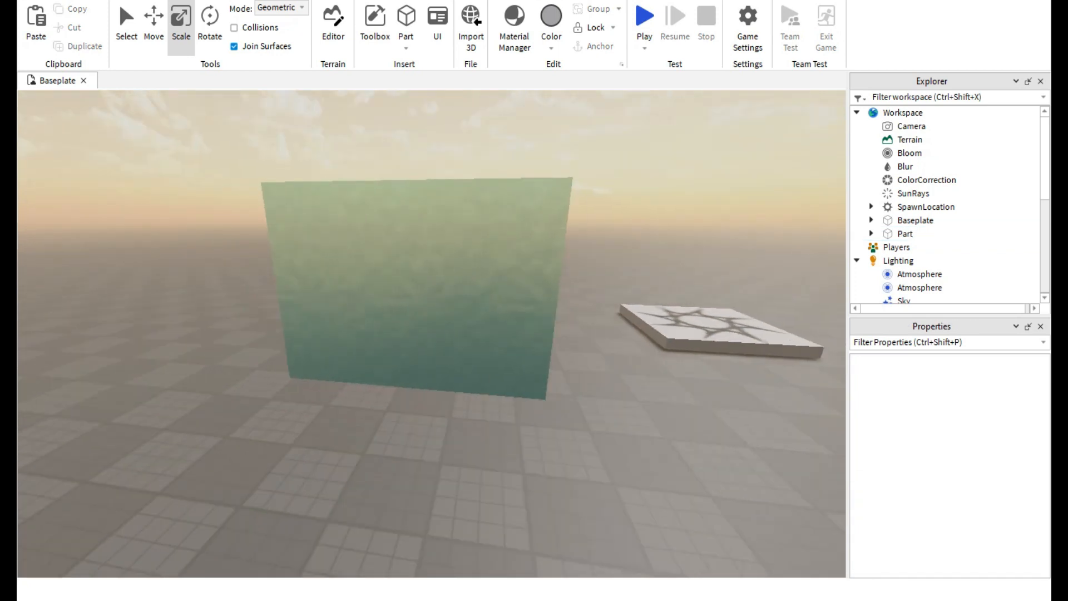
Reselect the glass panel, shift it slightly on the baseplate, and set its size to 1, 1, 1.
left_click(905, 234)
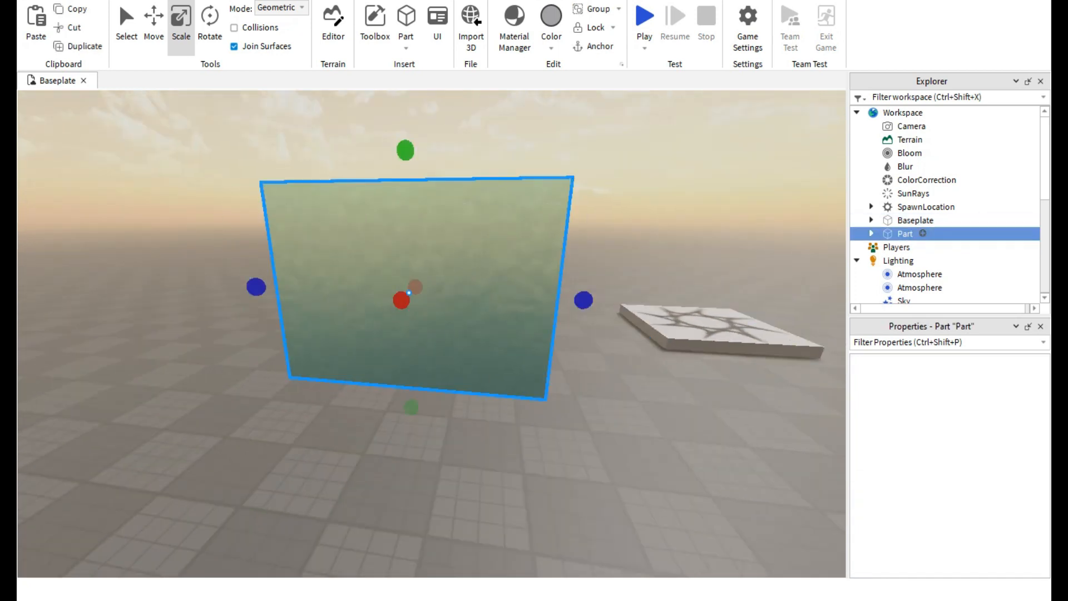
scroll(945, 461, "down", 5)
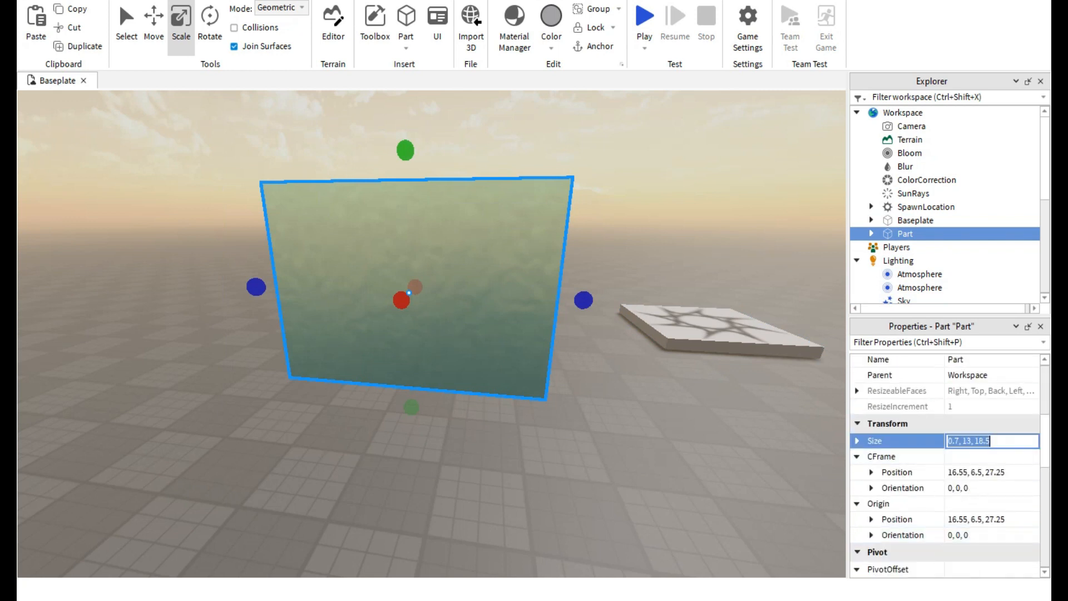
mouse_move(415, 292)
left_mouse_down()
mouse_move(404, 292)
mouse_move(423, 298)
left_mouse_up()
scroll(423, 298, "up", 2)
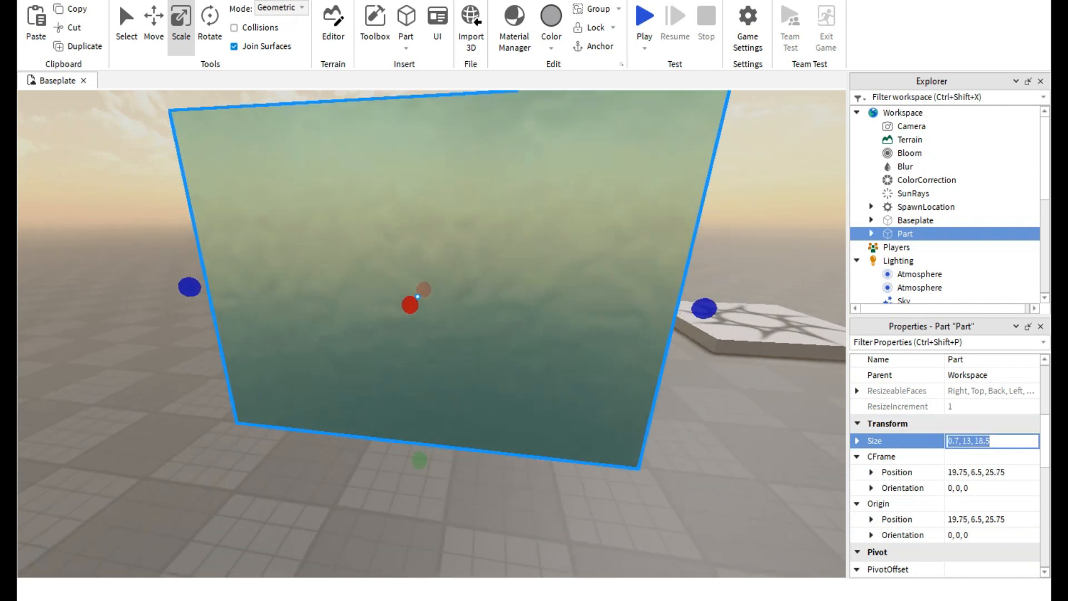
type("1, 1, 1")
key("Return")
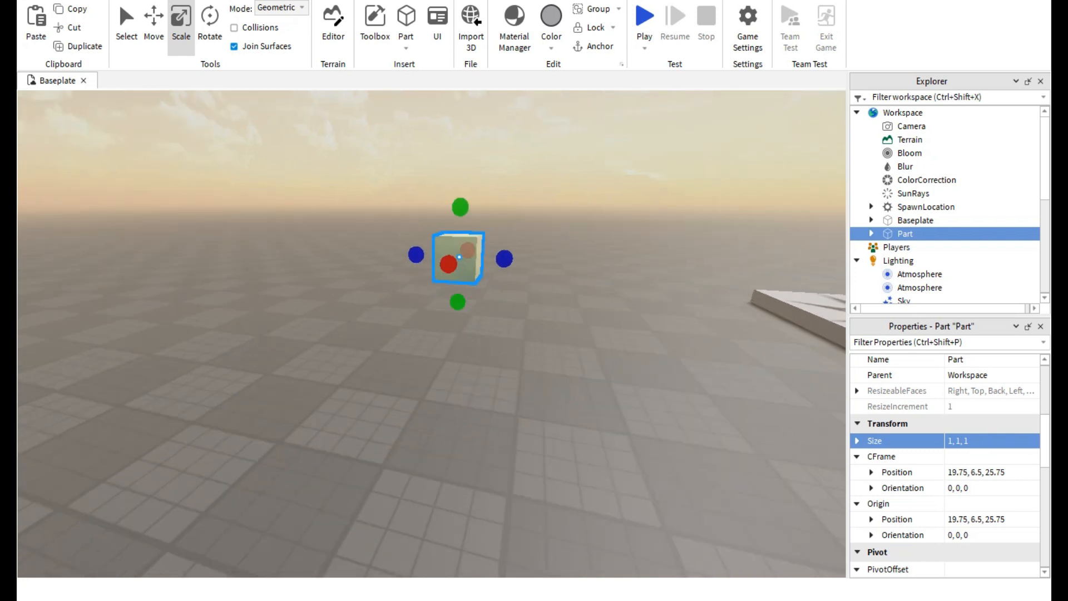
Lower the small glass cube so that it rests on the baseplate.
left_click_drag(438, 463, 448, 439)
right_click_drag(448, 439, 412, 506)
key("w")
Scale the glass cube up to 2.6 × 2.6 × 2.6 studs.
left_click(239, 2)
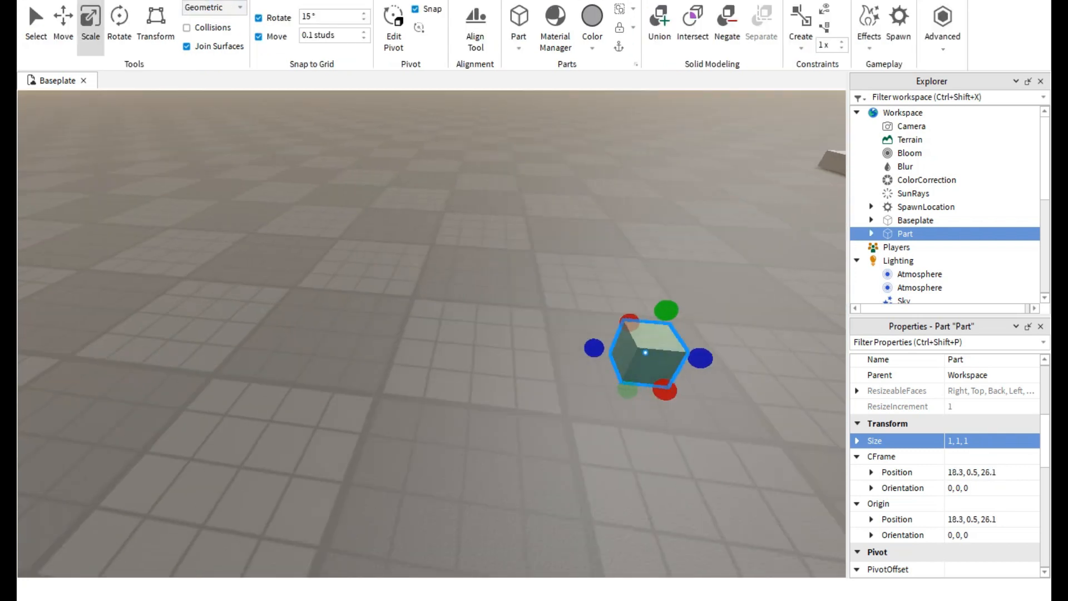
right_click_drag(223, 189, 311, 220)
left_click_drag(284, 227, 294, 258)
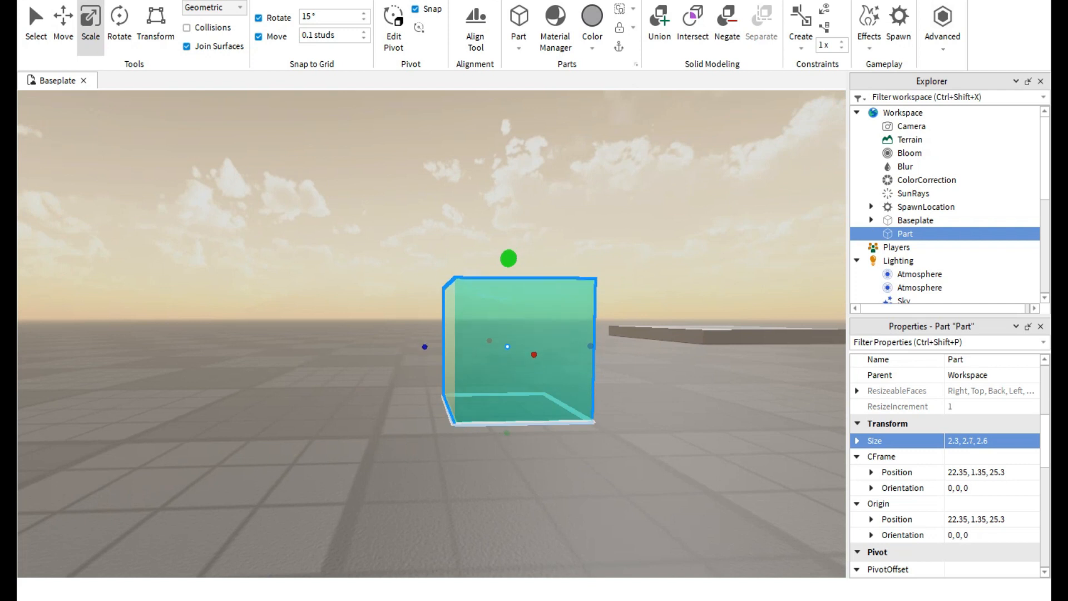
left_click_drag(509, 258, 508, 278)
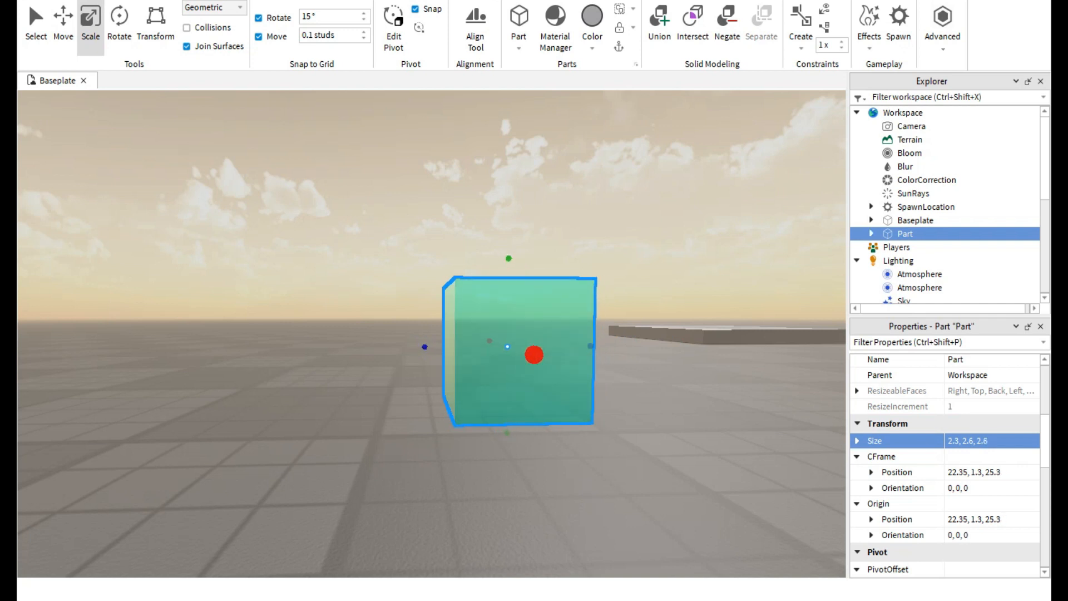
left_click_drag(534, 355, 543, 357)
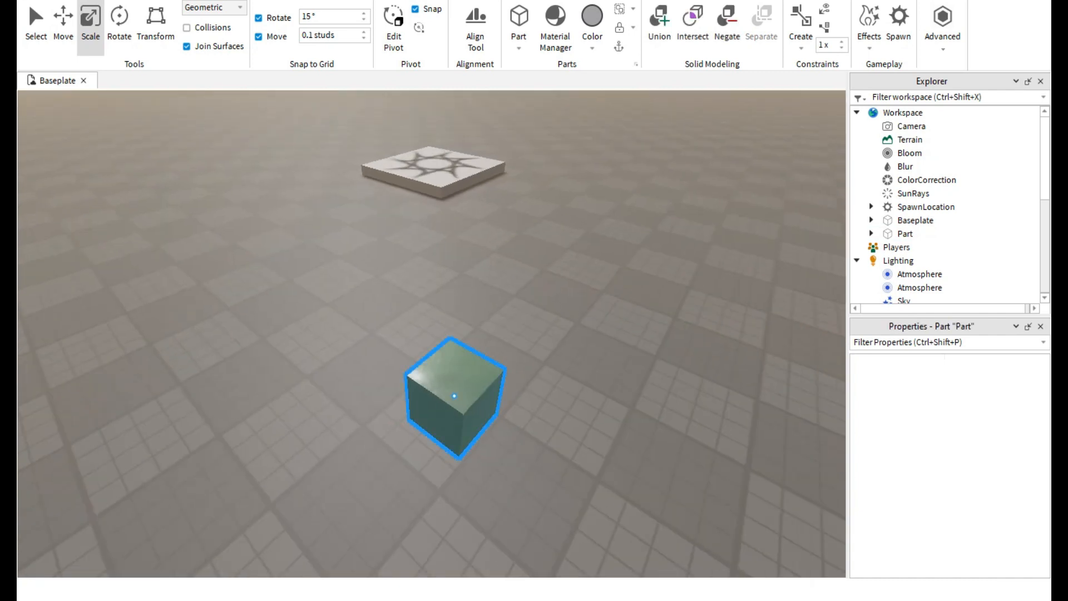
Move the glass cube to about 18.1, 1.3, 23.1 on the baseplate and review its collision and anchoring properties.
scroll(379, 334, "up", 2)
left_click_drag(455, 392, 391, 312)
scroll(946, 473, "down", 7)
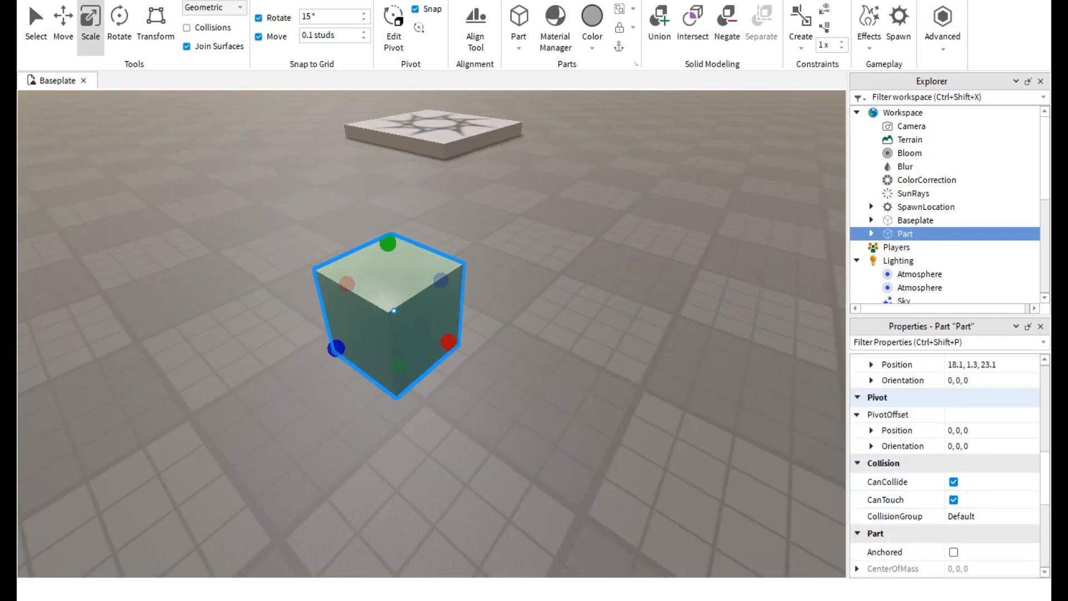
scroll(950, 465, "up", 1)
scroll(949, 466, "down", 1)
Stretch the glass cube in length and height into a tall block.
right_click_drag(478, 356, 406, 278)
scroll(406, 334, "up", 3)
scroll(406, 334, "down", 3)
left_click_drag(443, 366, 563, 367)
scroll(434, 305, "down", 2)
left_click_drag(434, 305, 433, 173)
right_click_drag(432, 173, 556, 195)
key("a")
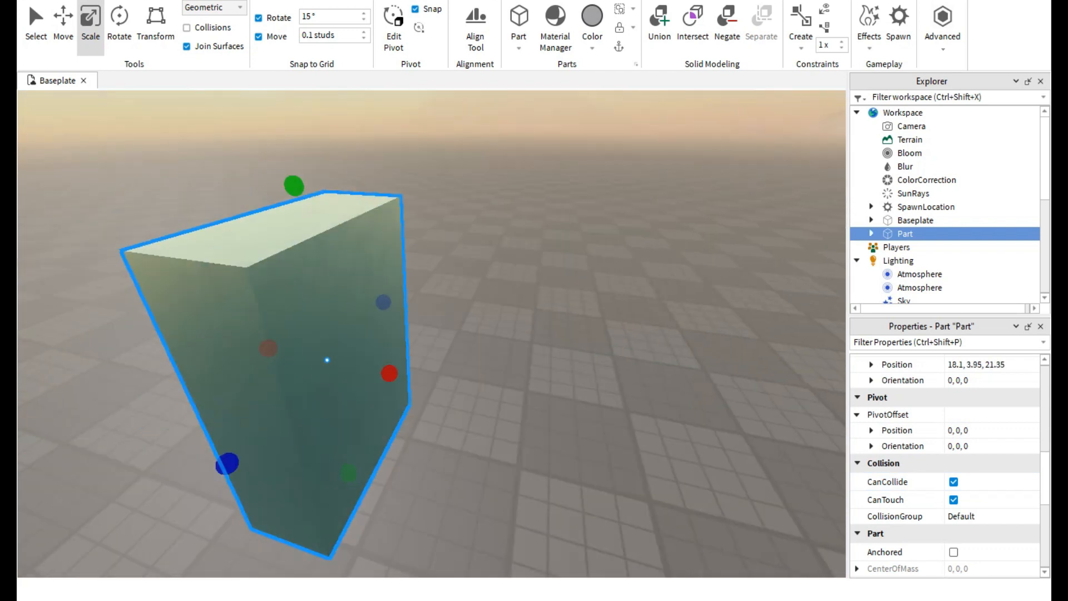
Reshape the tall block into a thin upright glass panel of about 0.6 × 9.6 × 6.1 studs.
left_click_drag(327, 360, 285, 325)
left_click_drag(323, 276, 358, 264)
right_click_drag(358, 263, 334, 244)
key("s")
left_click_drag(392, 252, 388, 212)
right_click_drag(389, 212, 334, 206)
key("d")
left_click_drag(558, 315, 342, 301)
right_click_drag(342, 300, 342, 278)
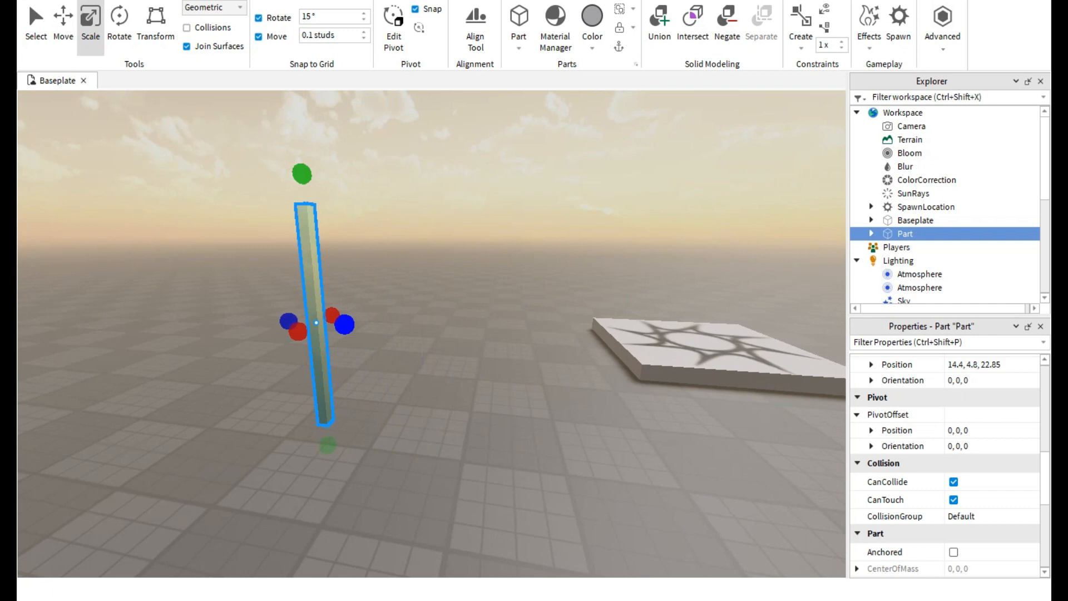
left_click_drag(345, 324, 469, 331)
Set the thin glass panel's transparency to 0.5 and view it from another angle.
scroll(946, 462, "up", 10)
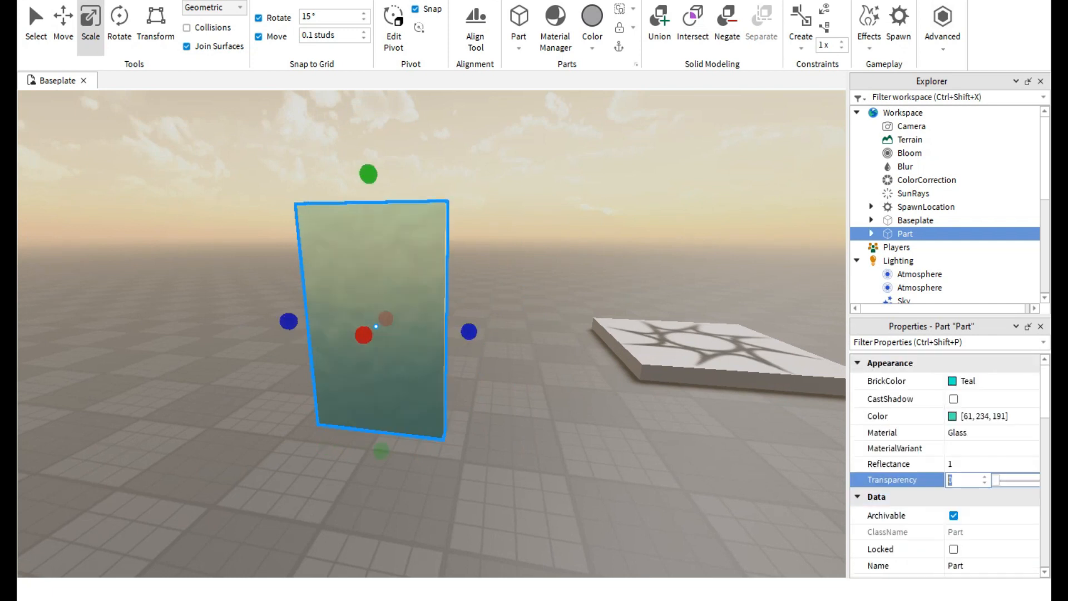
type("0.5")
key("Return")
right_click_drag(501, 300, 481, 319)
key("a")
left_click(389, 312)
left_click(579, 278)
Anchor the glass panel with CanCollide off, and run a playtest walking the character into it.
scroll(946, 535, "down", 4)
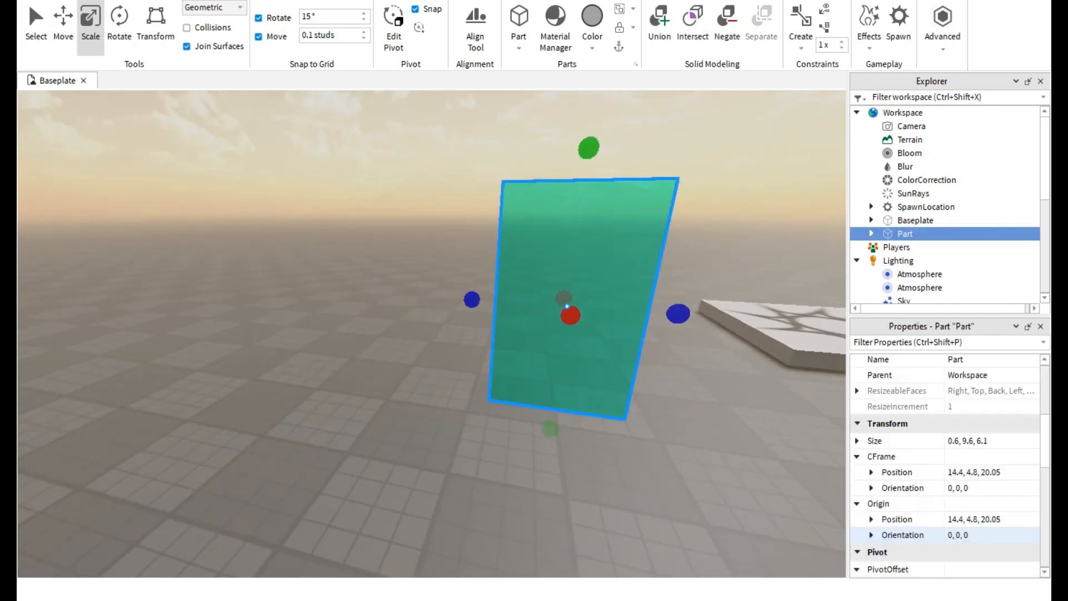
scroll(946, 535, "down", 4)
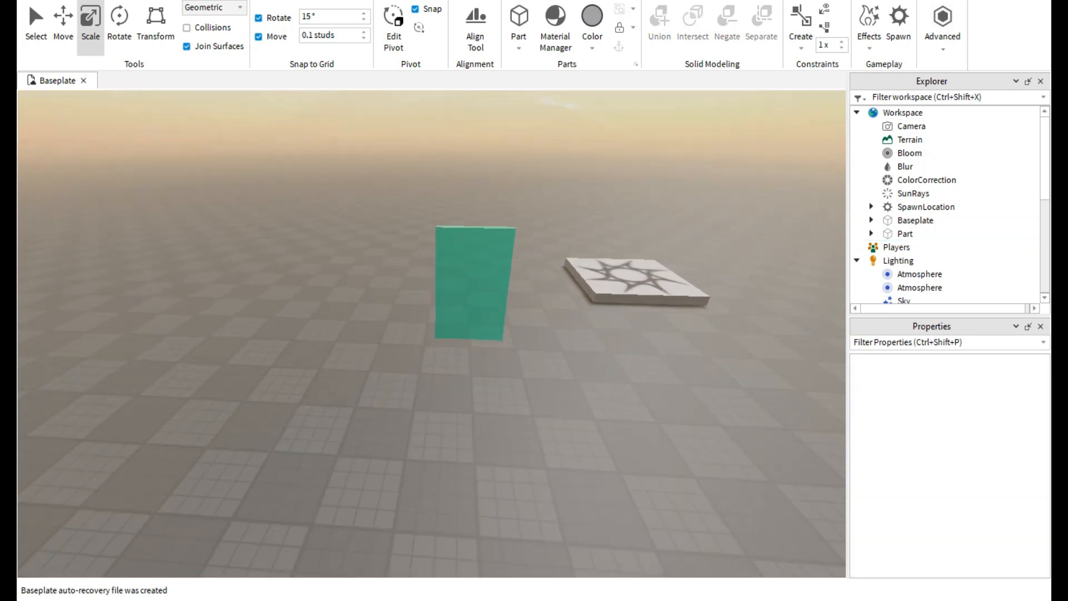
key("F5")
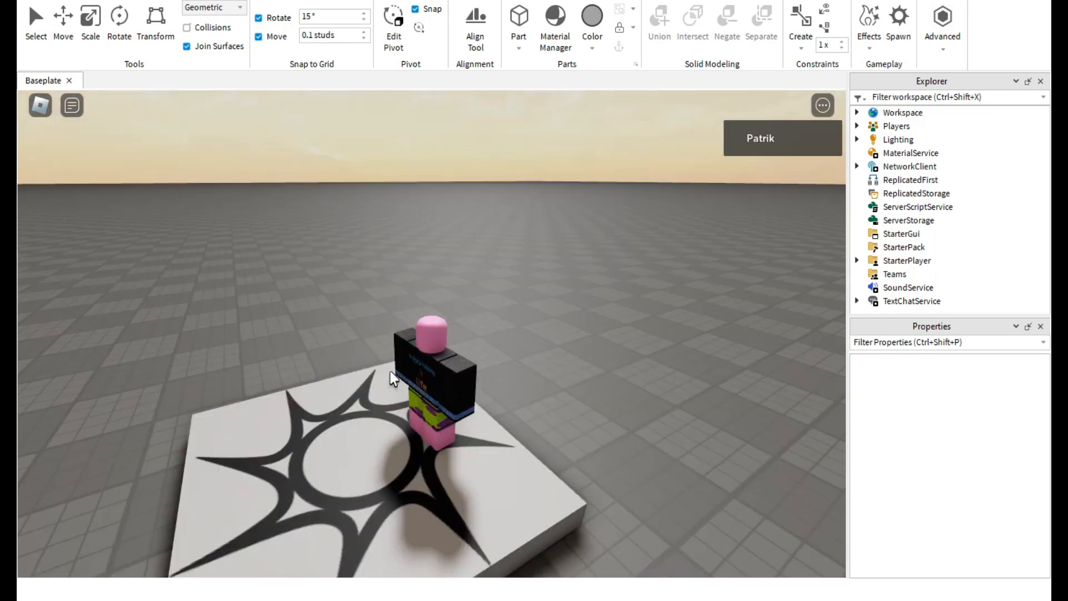
right_click_drag(286, 371, 285, 369)
key("w")
key("d")
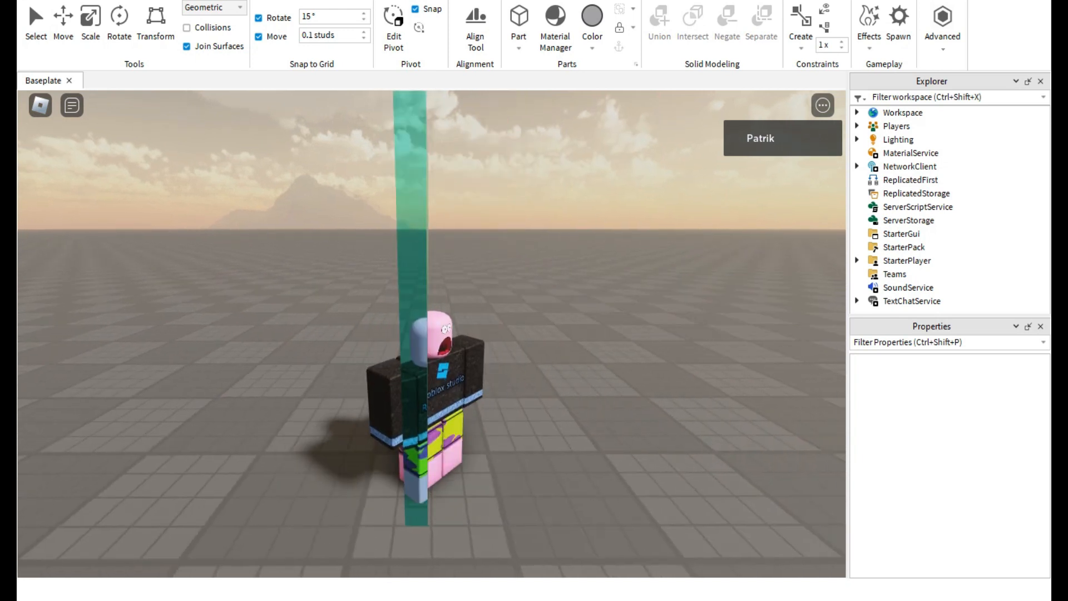
key("shift+F5")
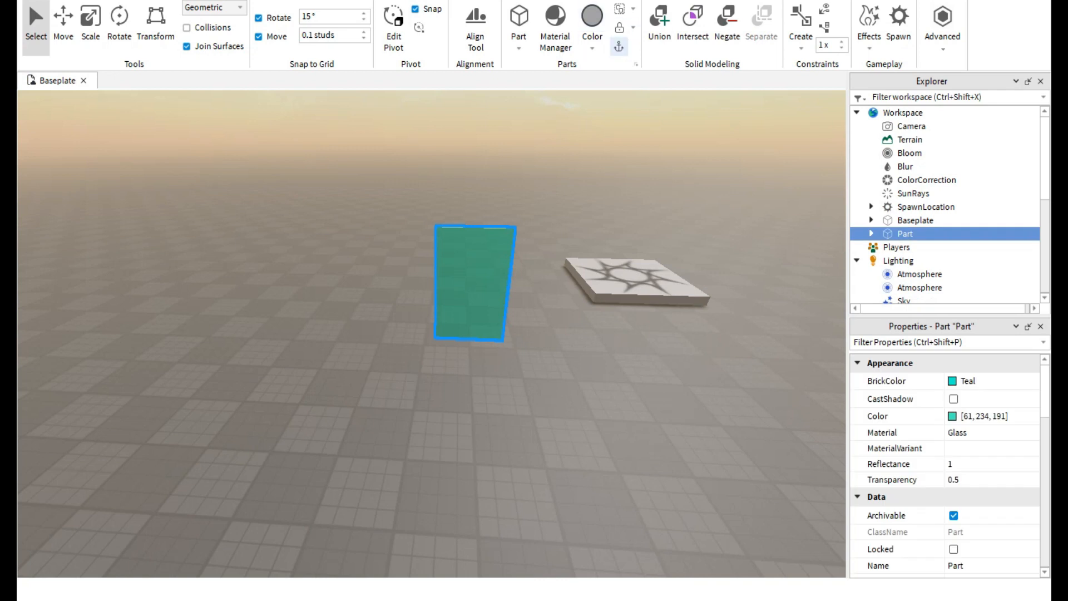
Examine the half-transparent glass panel from its different sides.
key("w")
right_click_drag(432, 334, 565, 331)
key("a")
key("s")
key("d")
key("a")
key("d")
key("a")
key("w")
key("d")
key("a")
key("w")
key("d")
key("a")
key("s")
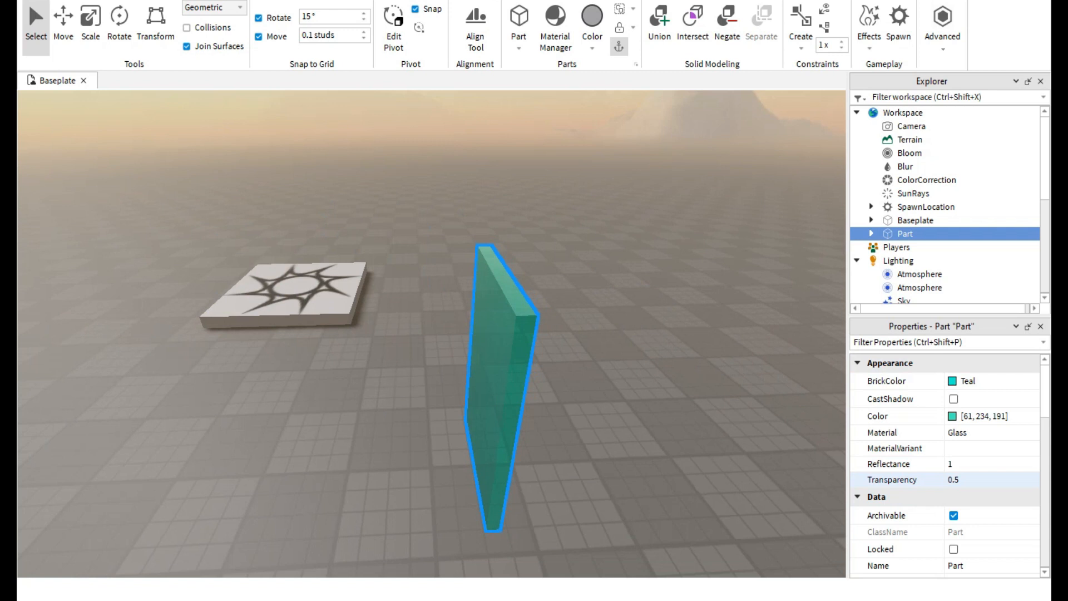
Turn the glass panel's CanCollide back on, move it farther back on the baseplate, and playtest the place.
scroll(918, 431, "down", 10)
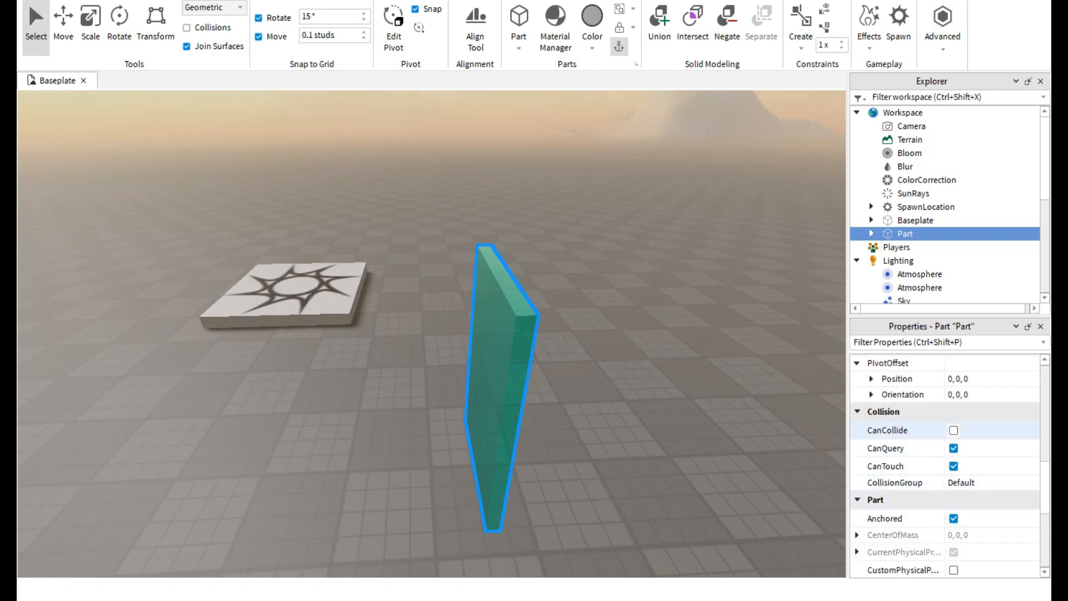
key("Escape")
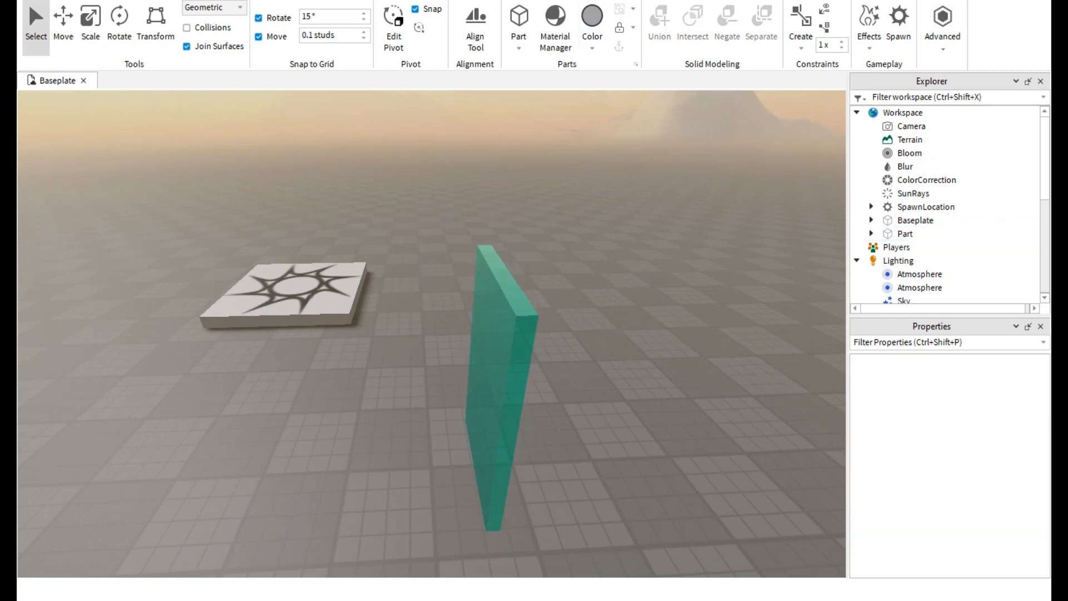
left_click_drag(502, 384, 514, 244)
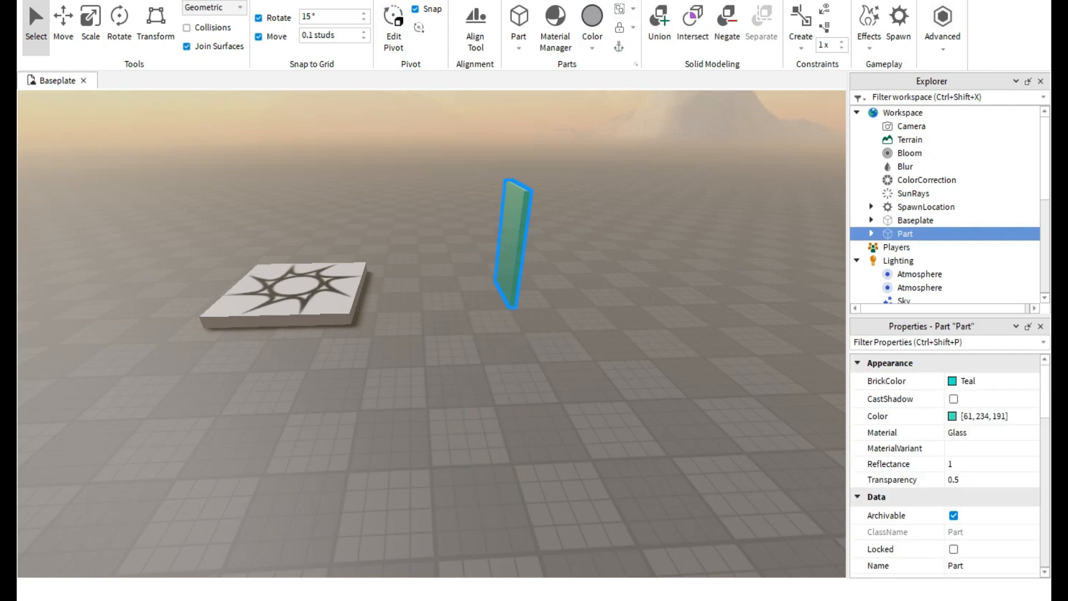
key("F5")
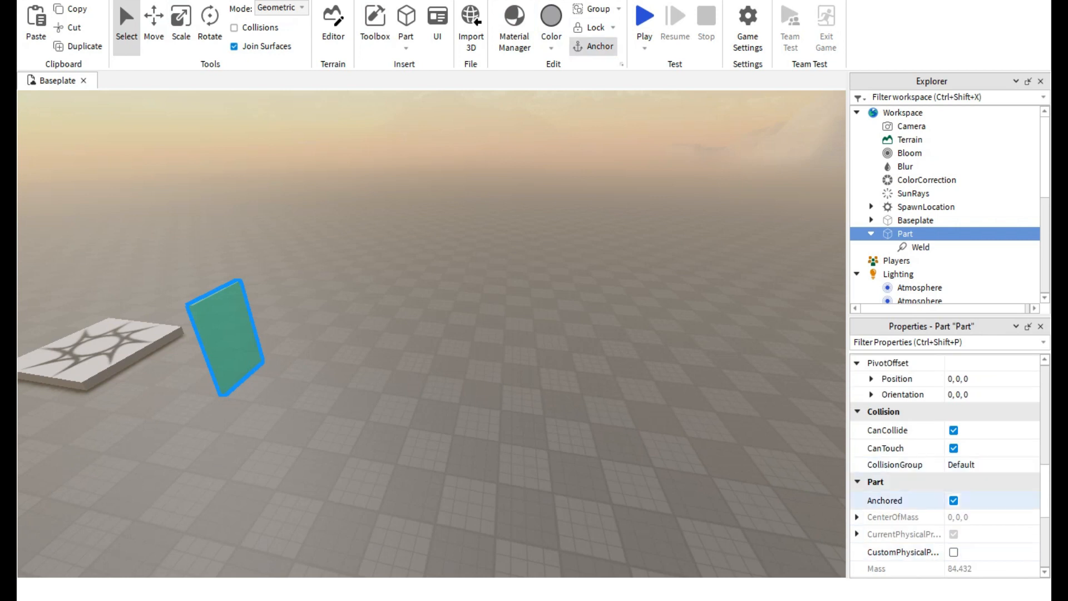
Examine the anchored glass panel beside the spawn pad from several angles and review its Part properties.
scroll(918, 396, "down", 2)
right_click_drag(500, 333, 356, 290)
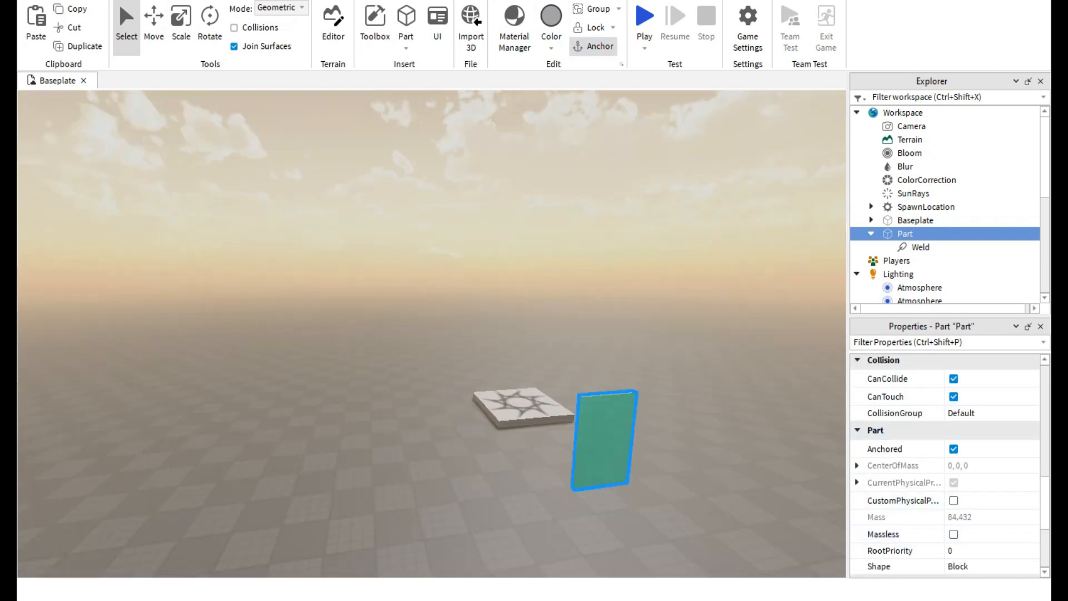
key("w")
key("d")
scroll(918, 492, "down", 1)
key("d")
scroll(918, 472, "down", 3)
key("a")
scroll(918, 450, "up", 2)
key("d")
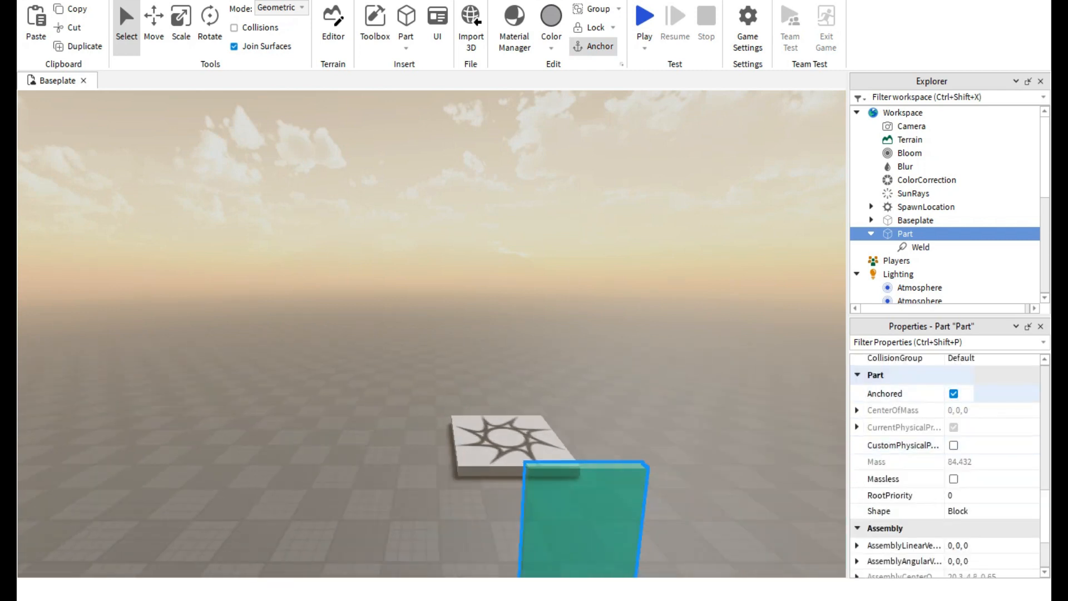
right_click_drag(473, 279, 517, 401)
key("w")
left_click(501, 378)
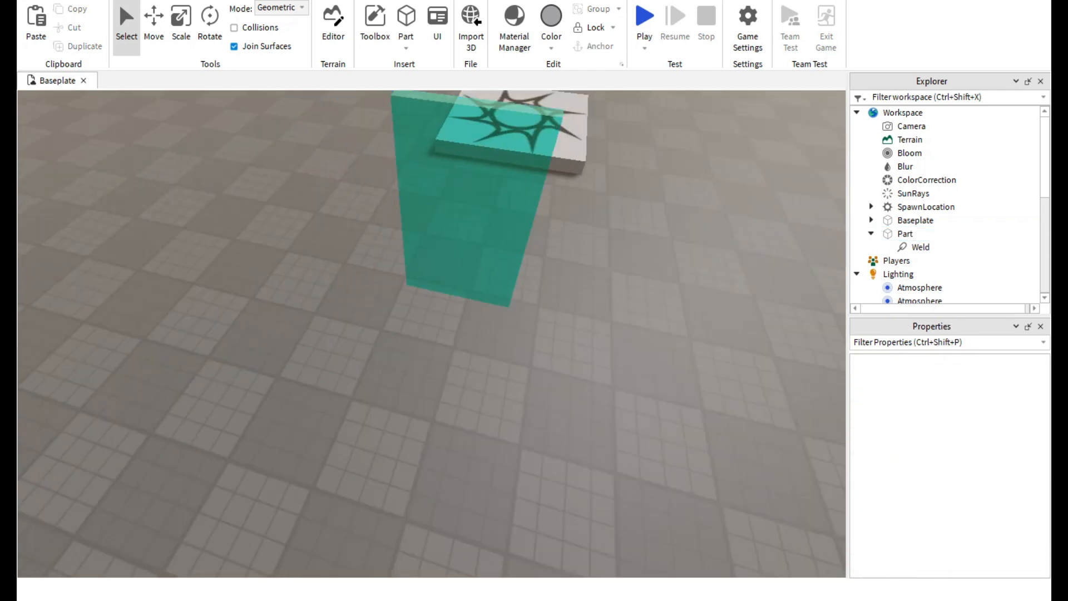
Scale the half-transparent glass panel outward into a thick block and adjust its depth.
left_click(180, 25)
left_click(462, 237)
left_click_drag(458, 241, 401, 400)
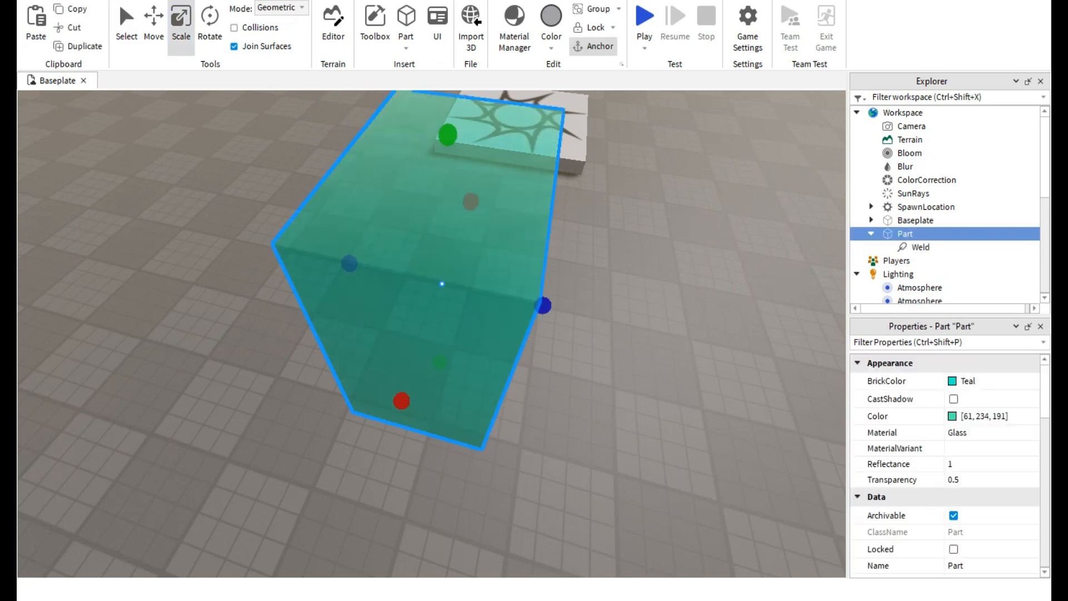
left_click_drag(349, 264, 372, 269)
key("a")
right_click_drag(372, 269, 429, 195)
key("d")
key("a")
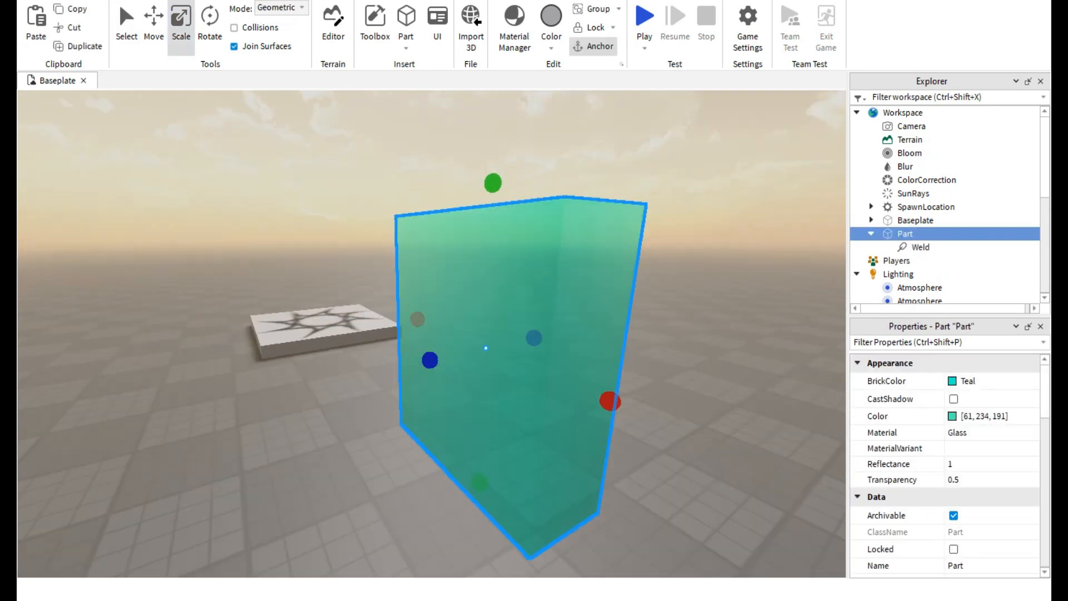
key("d")
key("a")
key("d")
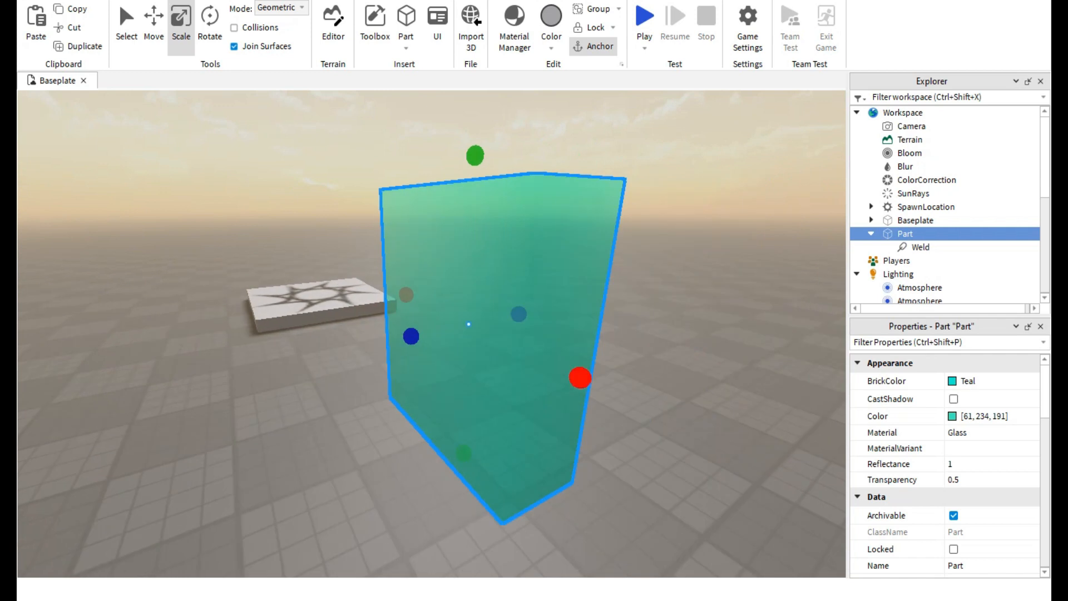
left_click_drag(580, 378, 544, 360, "ctrl")
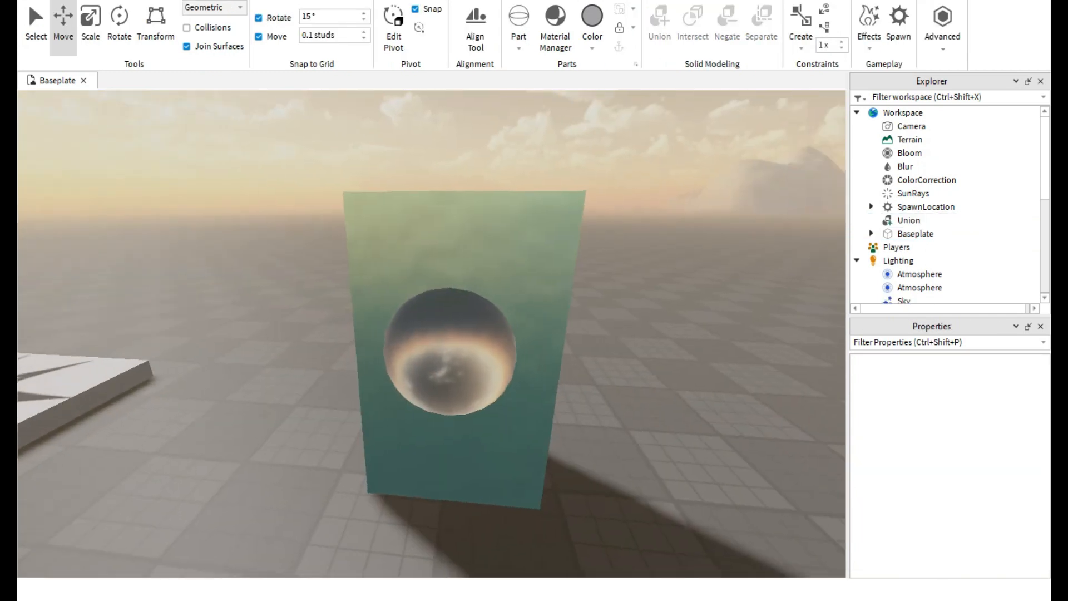
Examine the spherical cutout in the opaque glass union from different sides.
key("w")
key("s")
key("a")
right_click_drag(432, 334, 348, 334)
key("w")
key("d")
key("s")
left_click(449, 356)
key("a")
right_click_drag(448, 356, 606, 406)
key("s")
key("w")
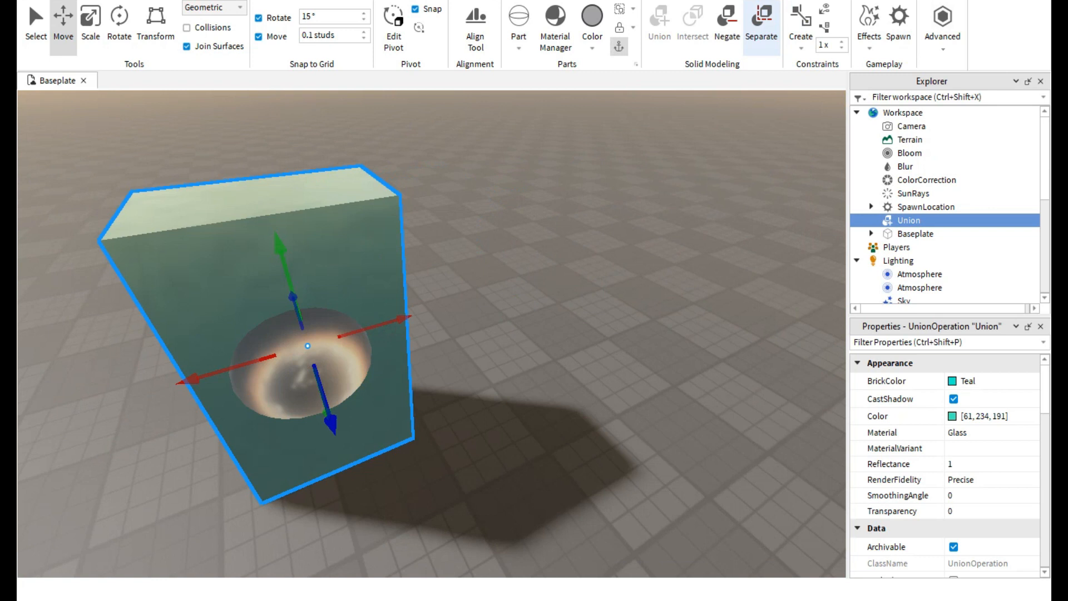
Separate the glass union into its block and the negative sphere.
left_click(762, 28)
right_click_drag(668, 389, 500, 412)
left_click(667, 401)
key("s")
right_click_drag(667, 400, 612, 395)
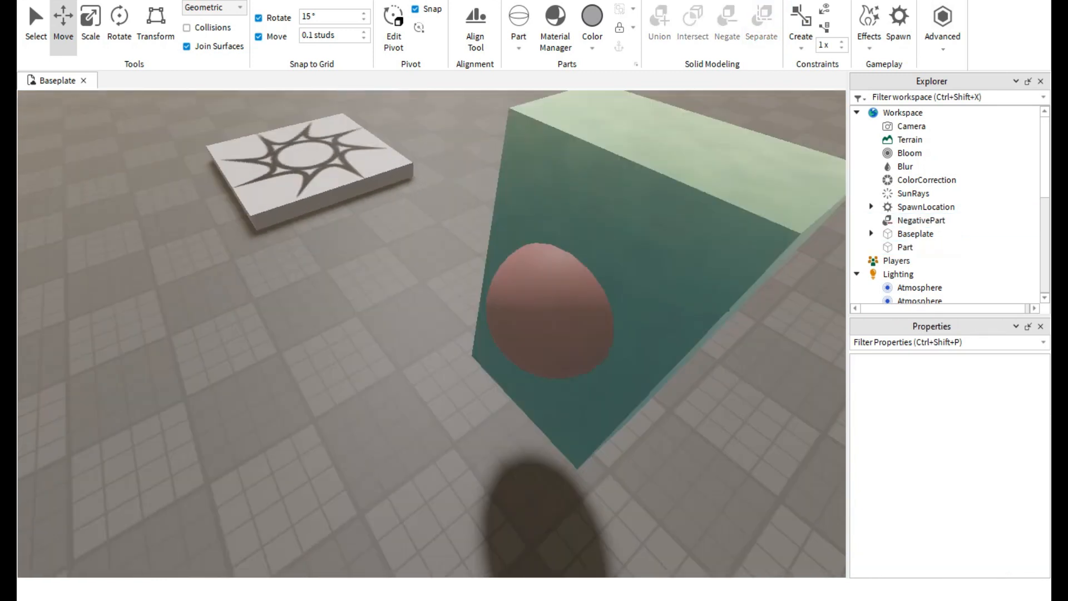
Select the negative sphere and pull it outward from the face of the glass block.
key("a")
right_click_drag(534, 312, 578, 289)
left_click(579, 289)
left_click_drag(536, 338, 509, 396)
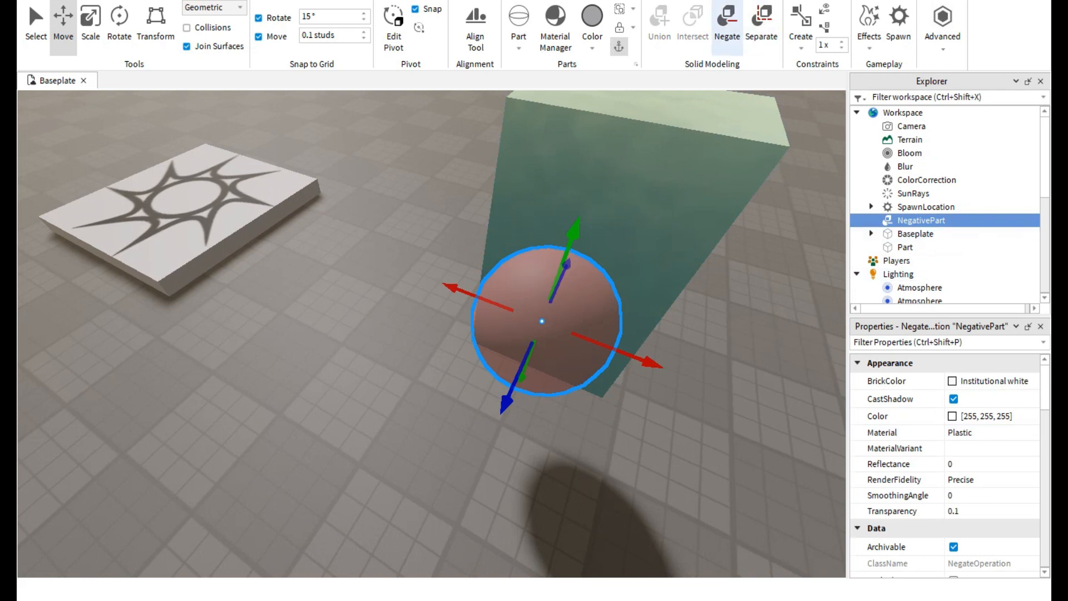
Negate the negative sphere to turn it back into a normal grey part and view it beside the block.
left_click(727, 28)
left_click(656, 378)
key("a")
right_click_drag(656, 378, 712, 356)
key("d")
right_click_drag(557, 339, 584, 364)
left_click(556, 339)
key("d")
left_click(514, 367)
key("a")
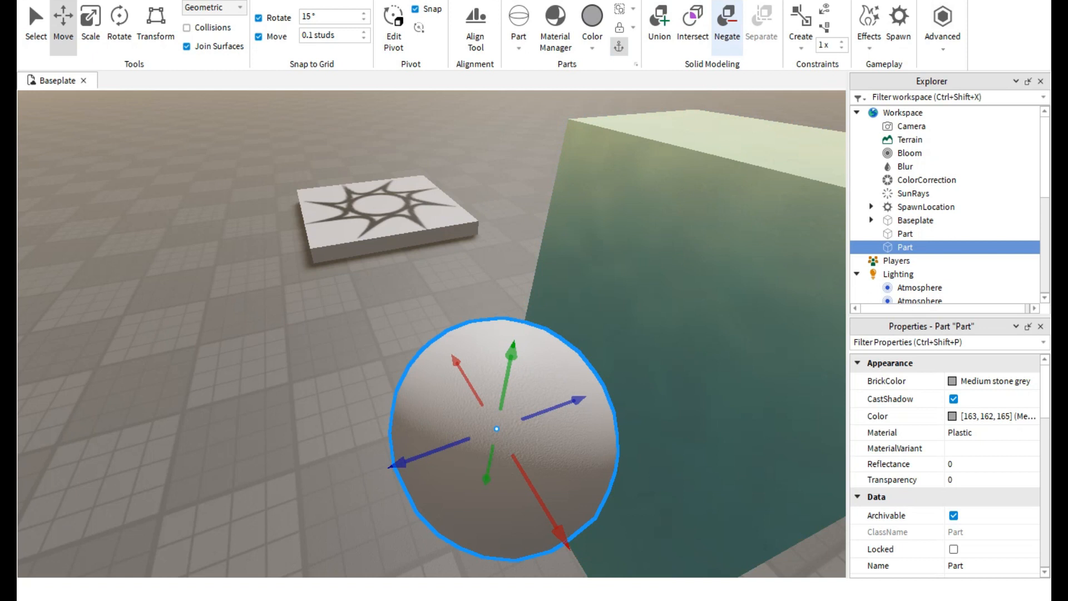
Negate the grey sphere again and move it partway into the side of the glass block.
left_click(727, 20)
right_click_drag(690, 234, 779, 264)
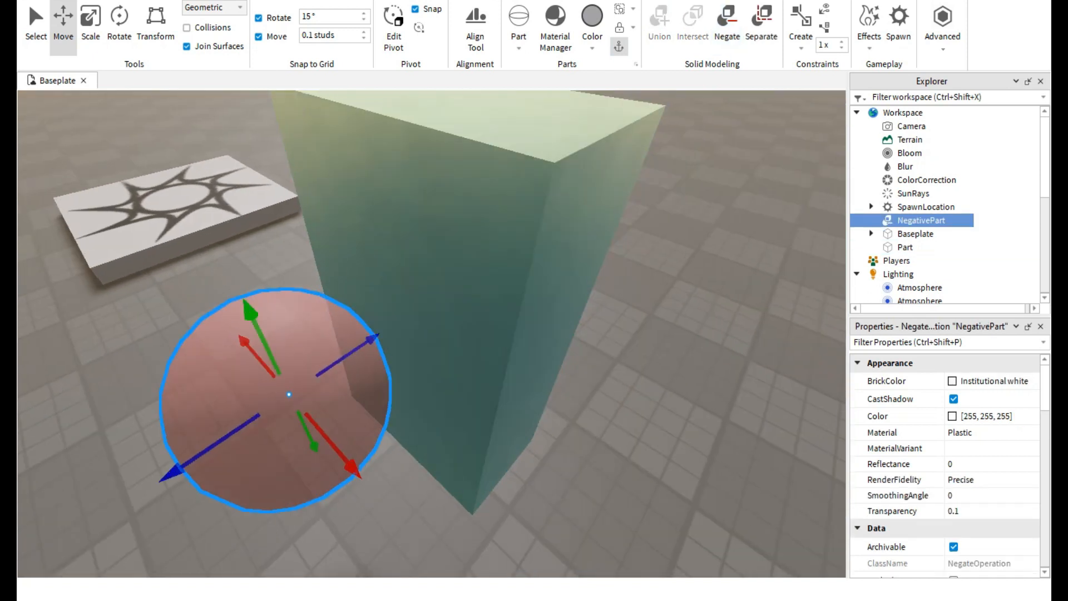
left_click_drag(368, 341, 457, 283)
right_click_drag(456, 283, 389, 283)
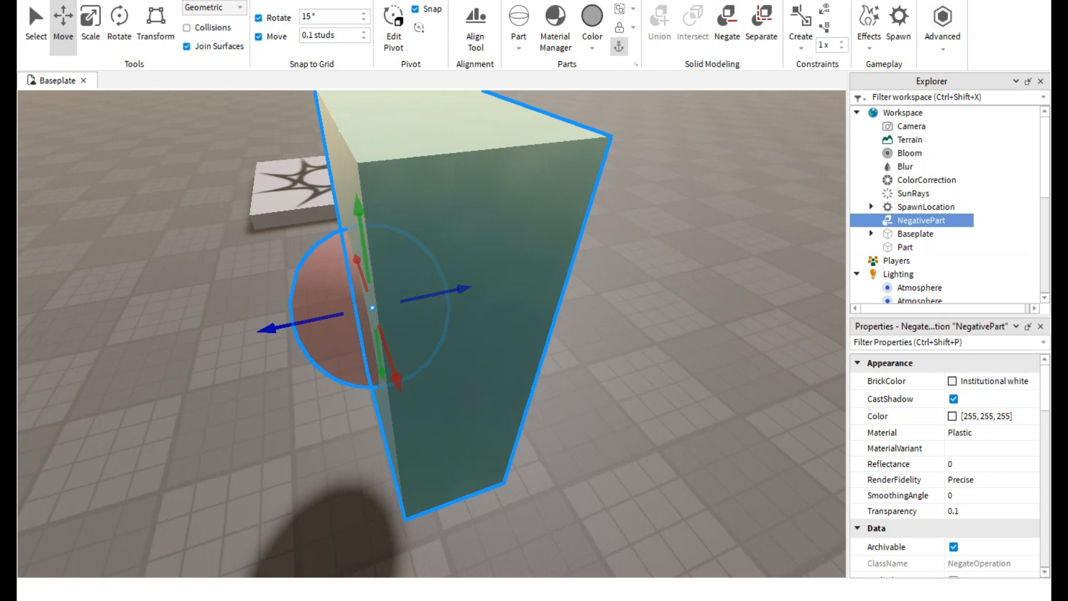
Select the glass block together with the negative sphere and union them to cut the spherical hollow.
left_click(467, 278, "ctrl")
key("a")
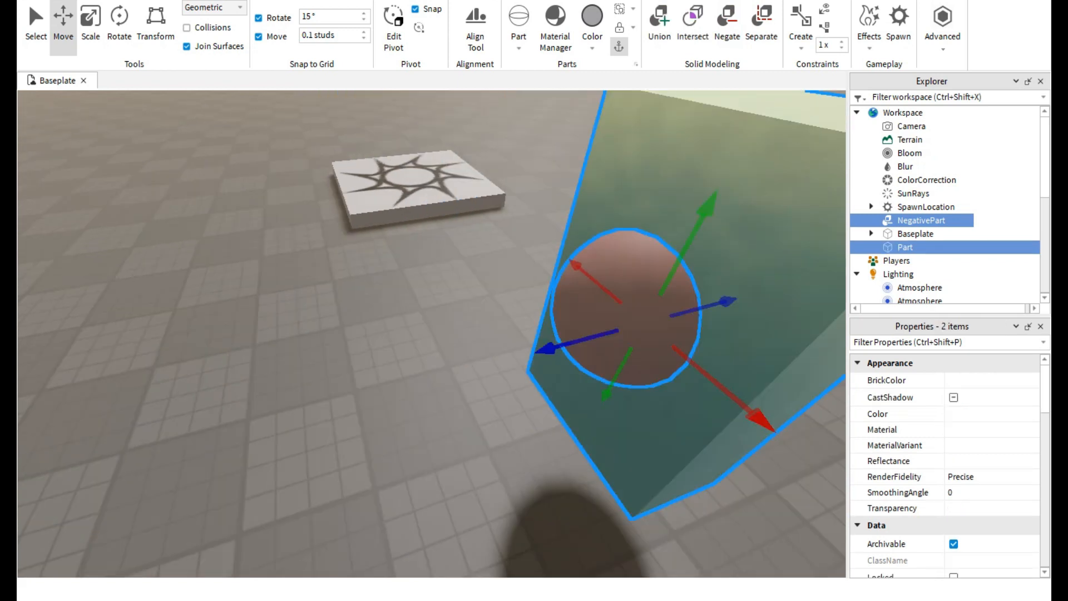
key("a")
right_click_drag(467, 278, 397, 261)
left_click(660, 24)
key("s")
key("d")
key("w")
key("ctrl+d")
left_click_drag(490, 381, 573, 394)
key("ctrl+z")
key("ctrl+z")
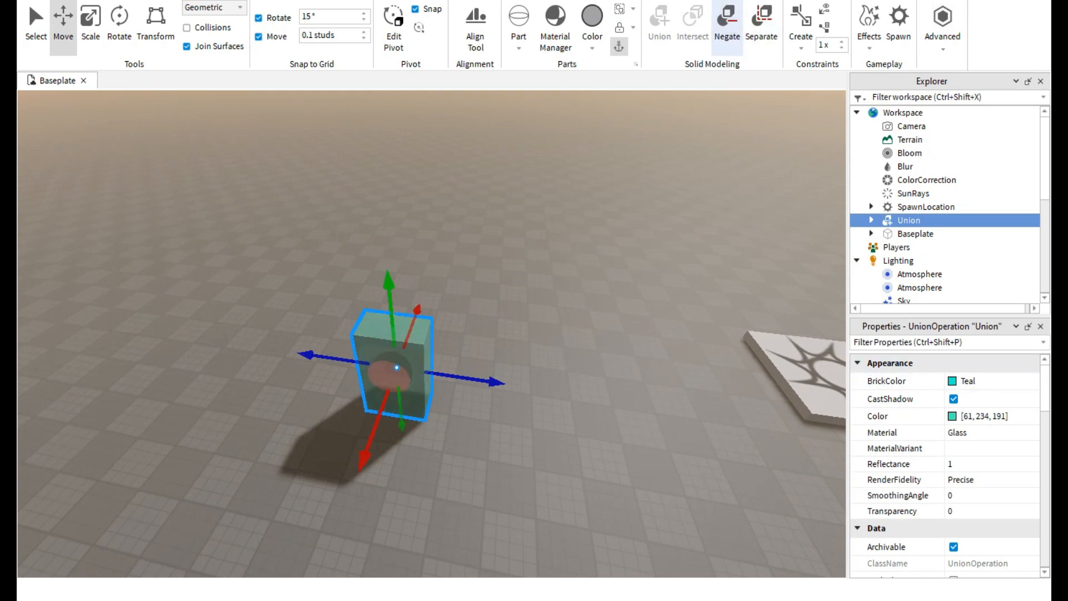
left_click(727, 25)
left_click(762, 28)
Examine the rebuilt glass union and its reflective spherical hollow from near and far.
left_click(629, 223)
right_click_drag(612, 267, 473, 267)
scroll(484, 347, "up", 1)
left_click(517, 359)
scroll(434, 267, "down", 3)
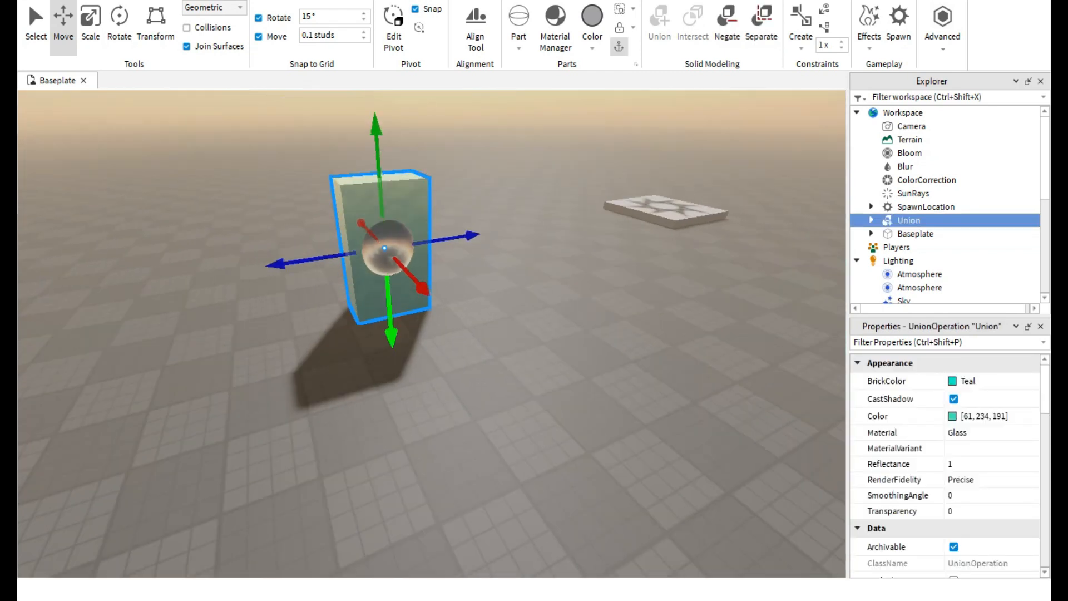
right_click_drag(390, 250, 175, 267)
scroll(415, 295, "up", 2)
scroll(426, 323, "down", 2)
key("w")
key("s")
key("w")
right_click_drag(423, 267, 413, 248)
left_click_drag(413, 248, 409, 245)
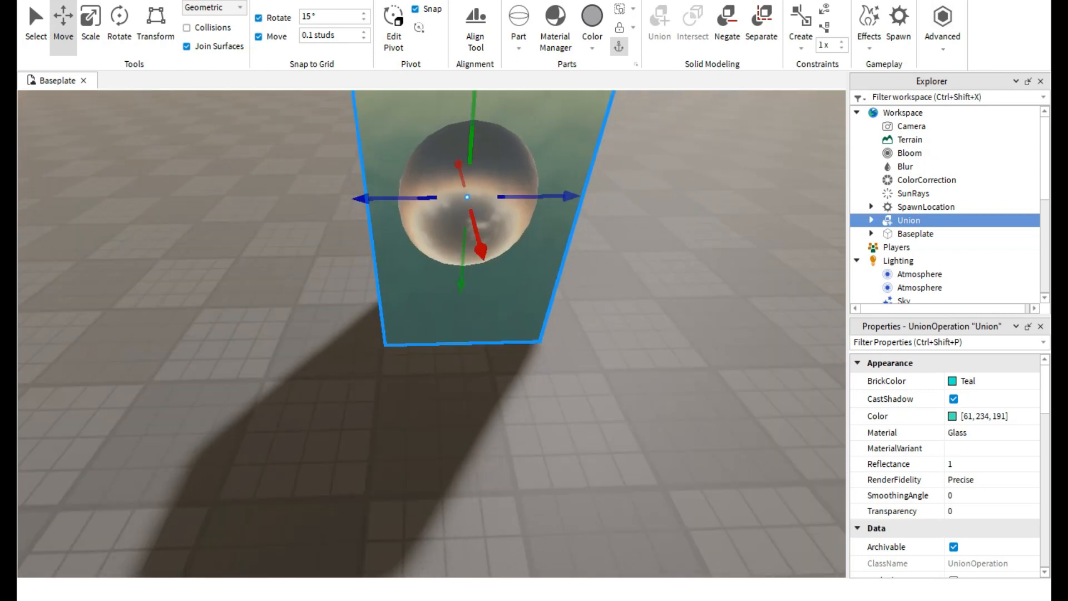
left_click(222, 0)
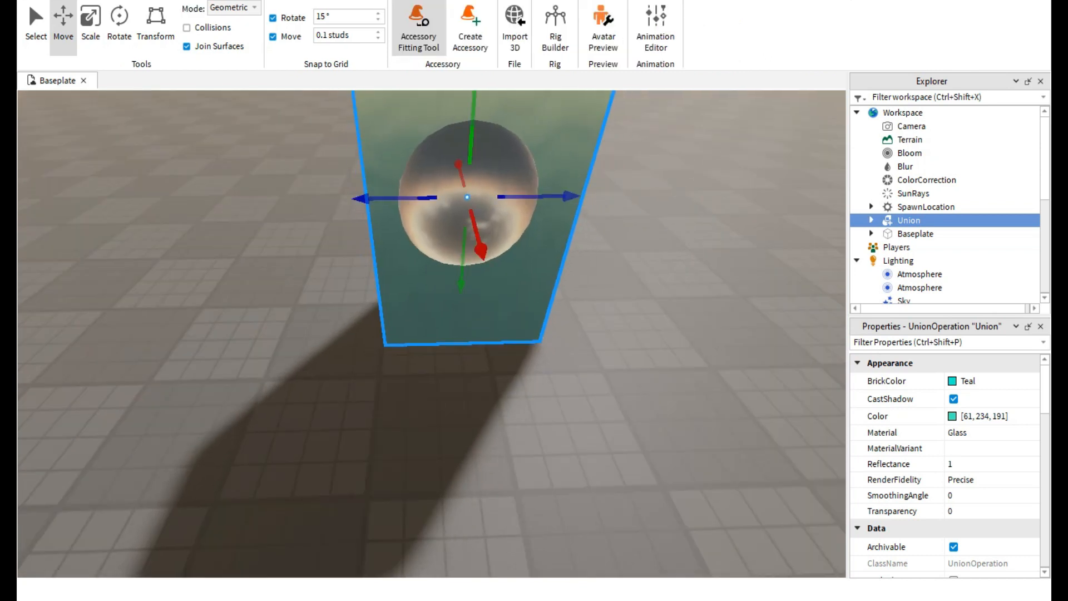
left_click(192, 0)
left_click(28, 2)
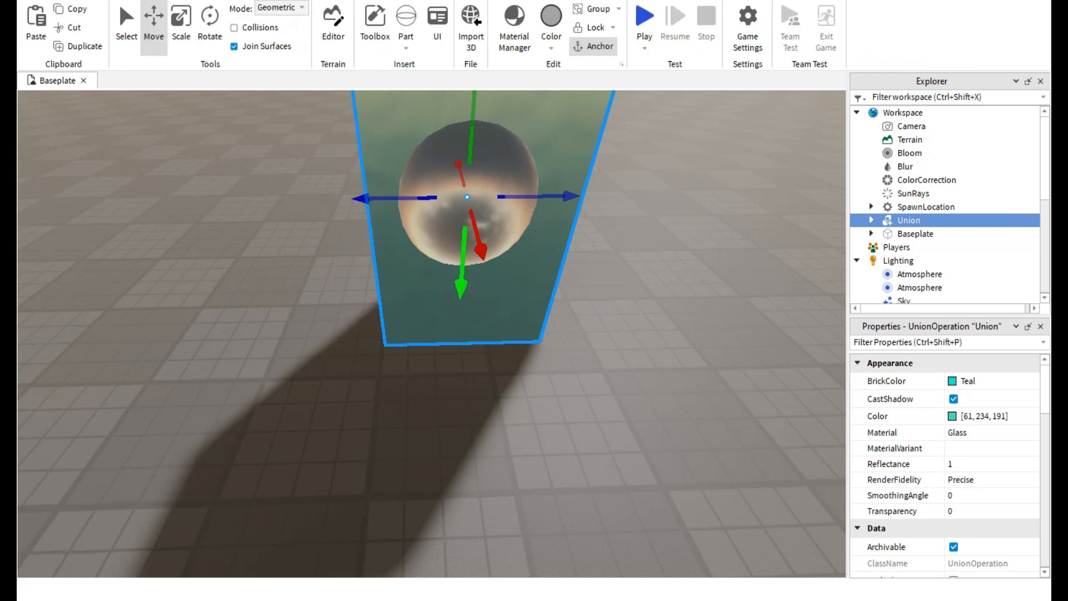
left_click(194, 1)
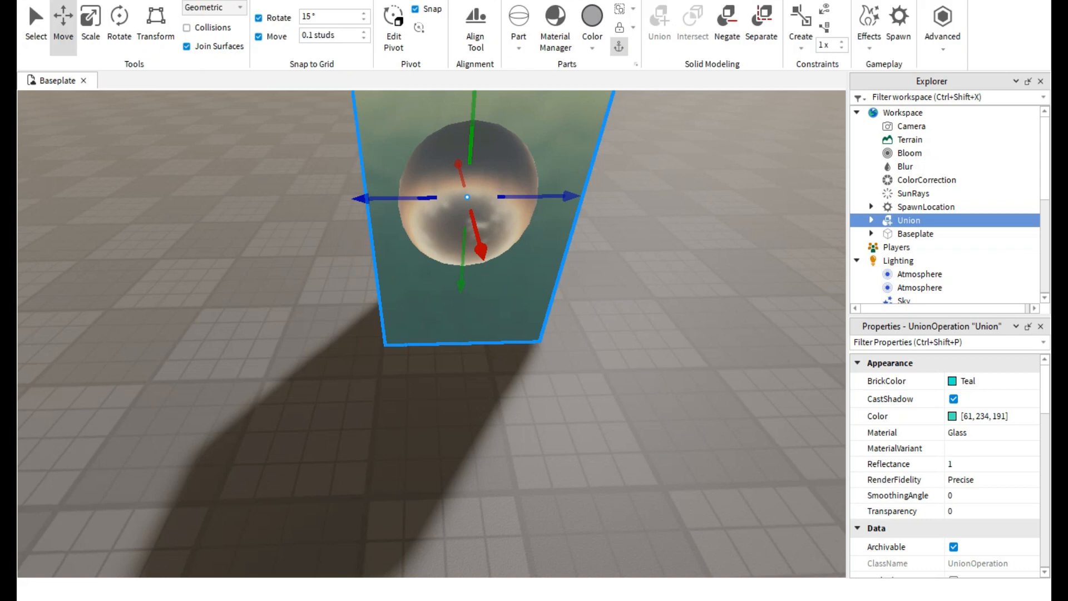
left_click(151, 1)
left_click(236, 1)
left_click(354, 1)
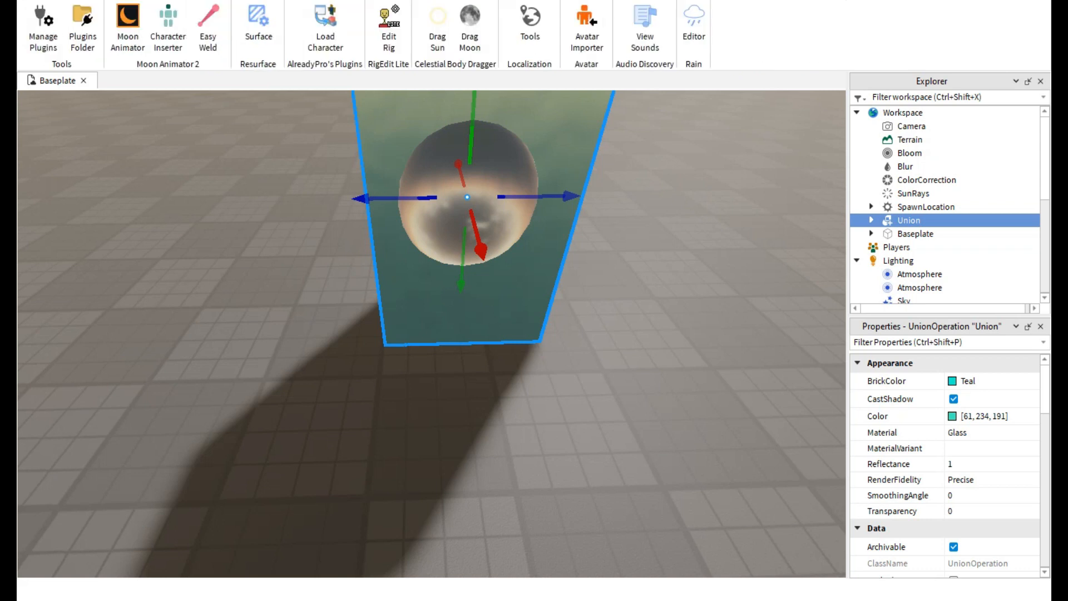
left_click(152, 2)
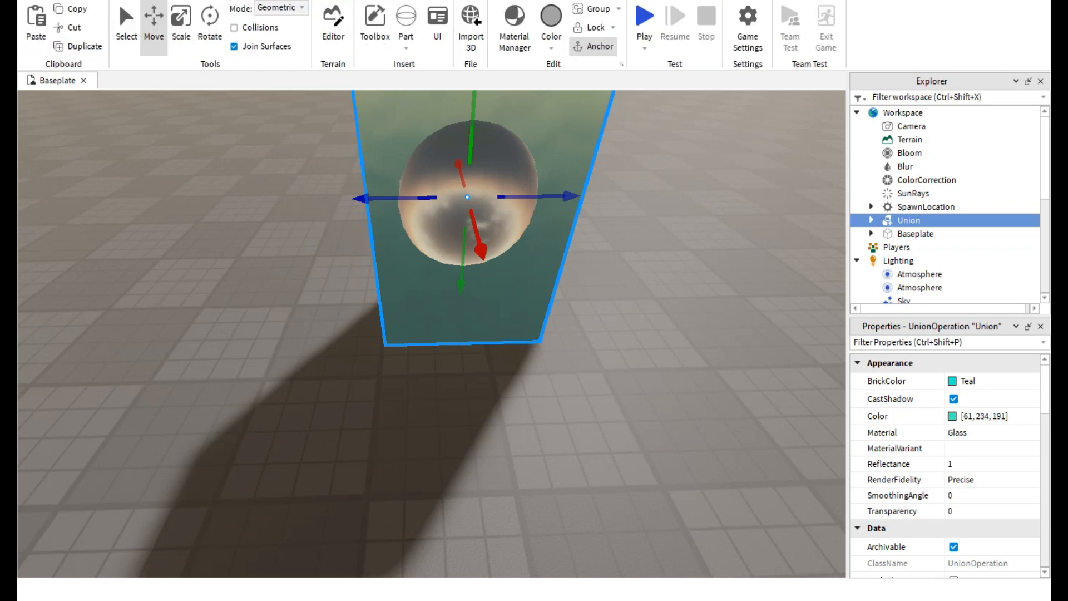
Try to apply the Studs surface to the glass union with the Resurface plugin.
left_click(353, 1)
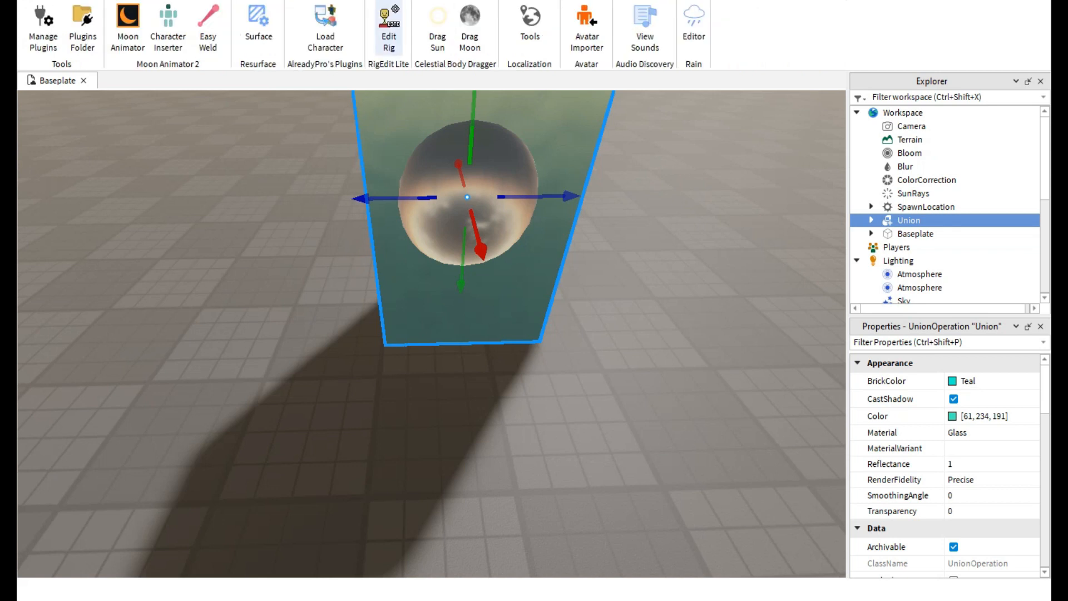
left_click(258, 22)
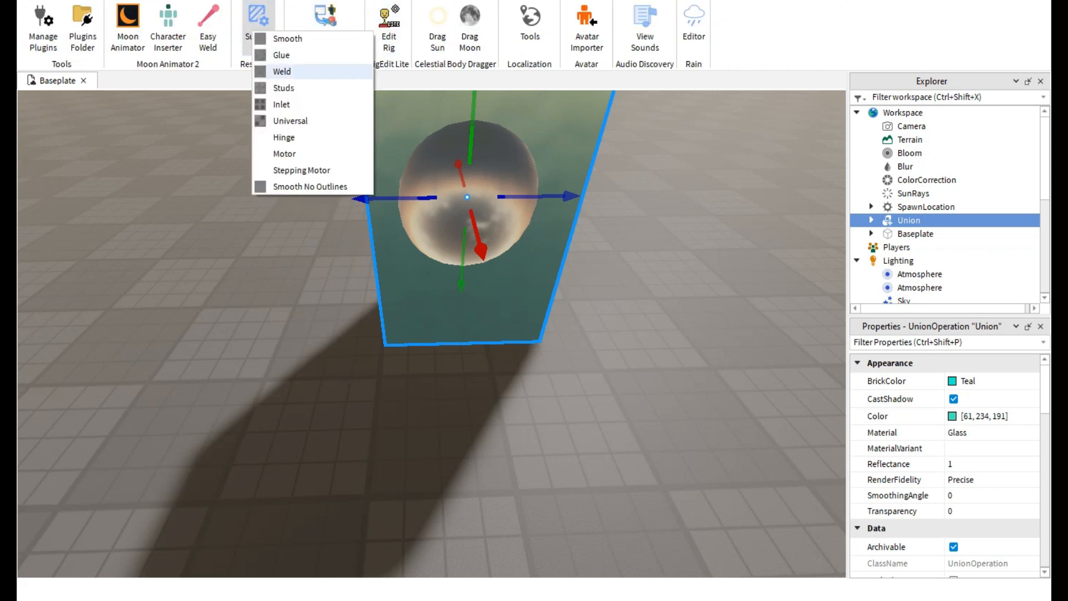
left_click(284, 88)
right_click_drag(462, 234, 481, 181)
left_click(412, 267)
right_click_drag(412, 267, 473, 278)
key("a")
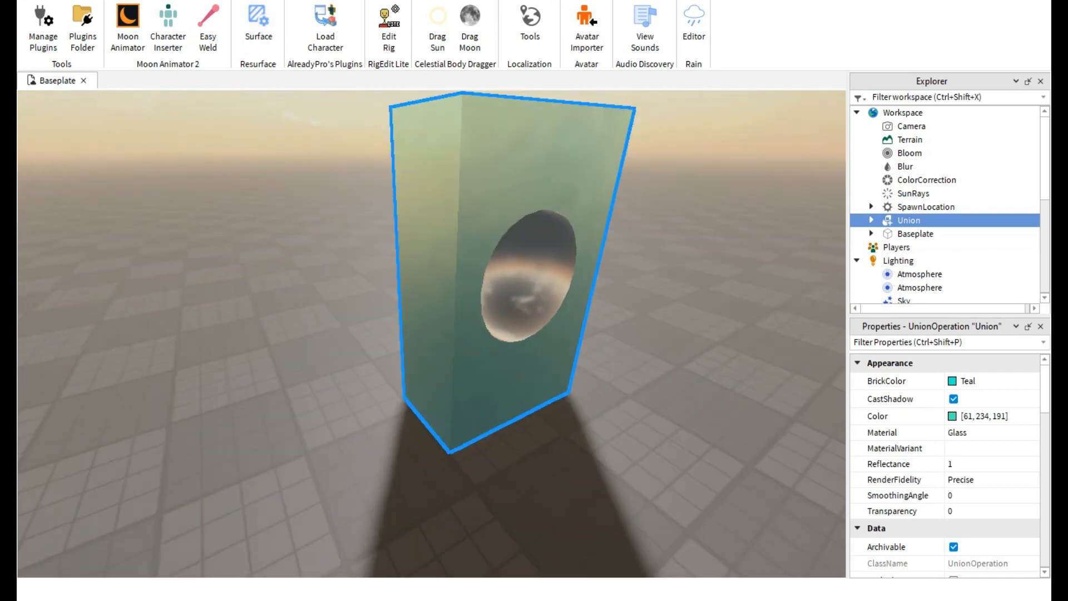
key("s")
Insert a new block part on the baseplate and focus the view on it.
left_click(103, 1)
left_click(406, 47)
left_click(420, 64)
key("f")
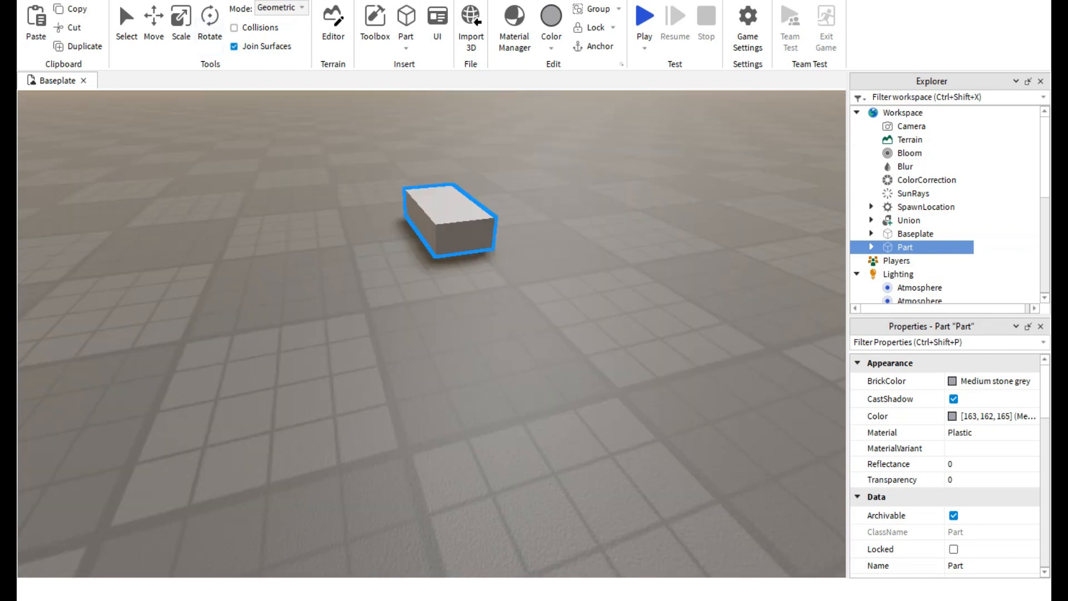
Set the move snapping increment to 1 stud.
left_click(119, 2)
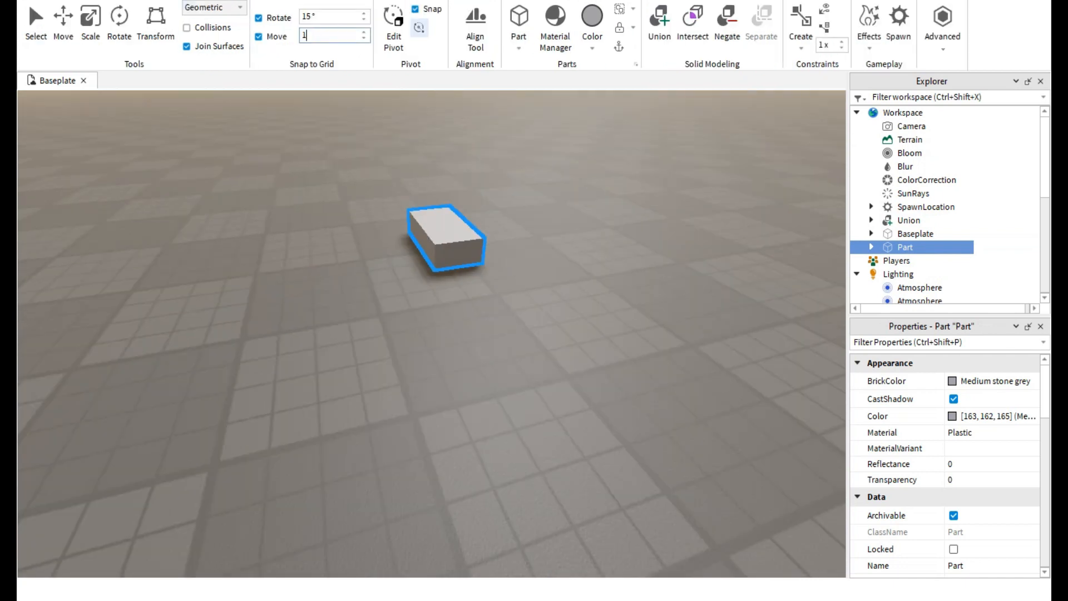
key("w")
right_click_drag(434, 311, 434, 334)
key("s")
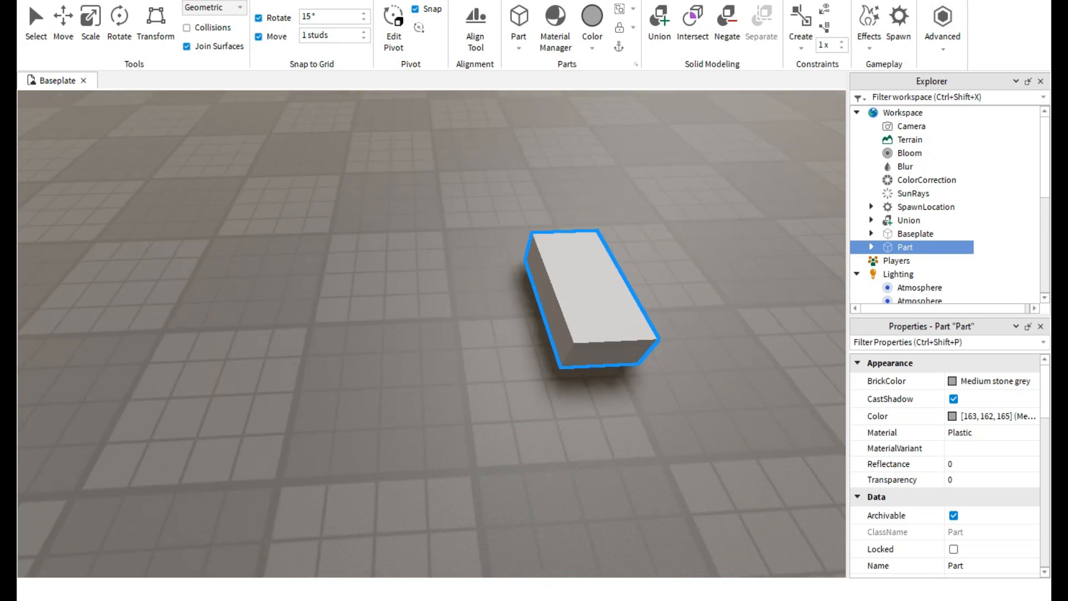
Apply the Studs surface to all sides of the new grey block with the Resurface plugin.
scroll(28, 2, "down", 4)
left_click(259, 25)
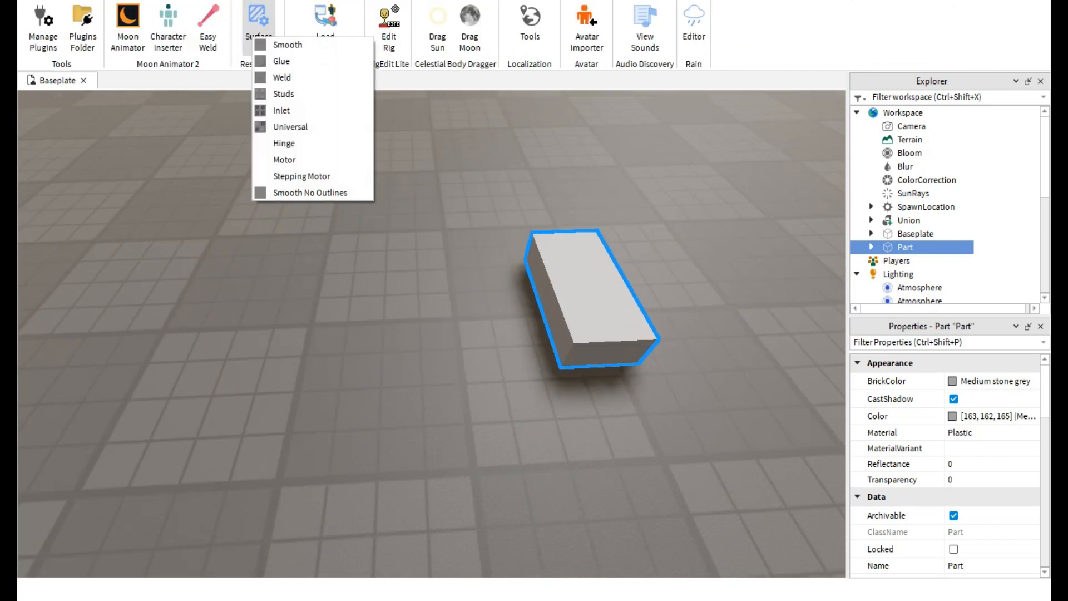
left_click(284, 94)
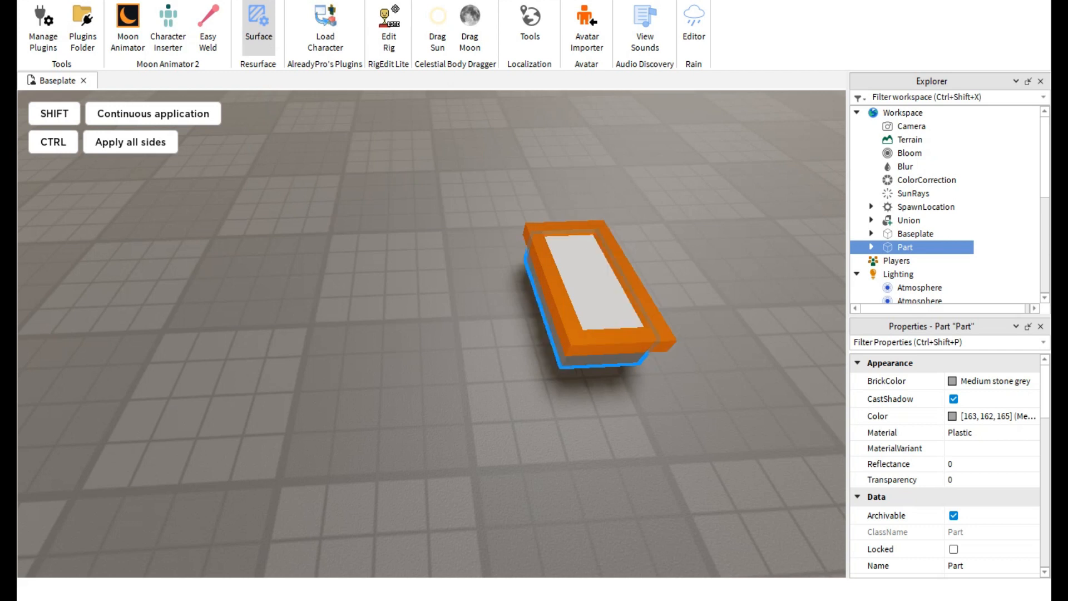
left_click(590, 287)
Scale the studded block into a long slab four studs wide.
left_click(167, 1)
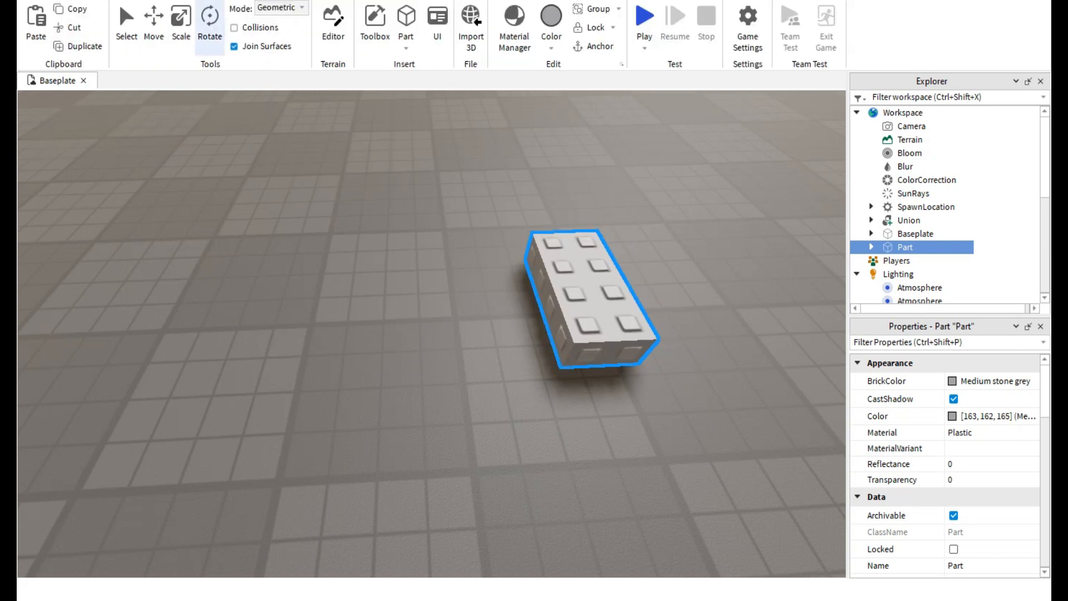
left_click(181, 25)
right_click_drag(389, 250, 415, 251)
left_click_drag(491, 297, 28, 362)
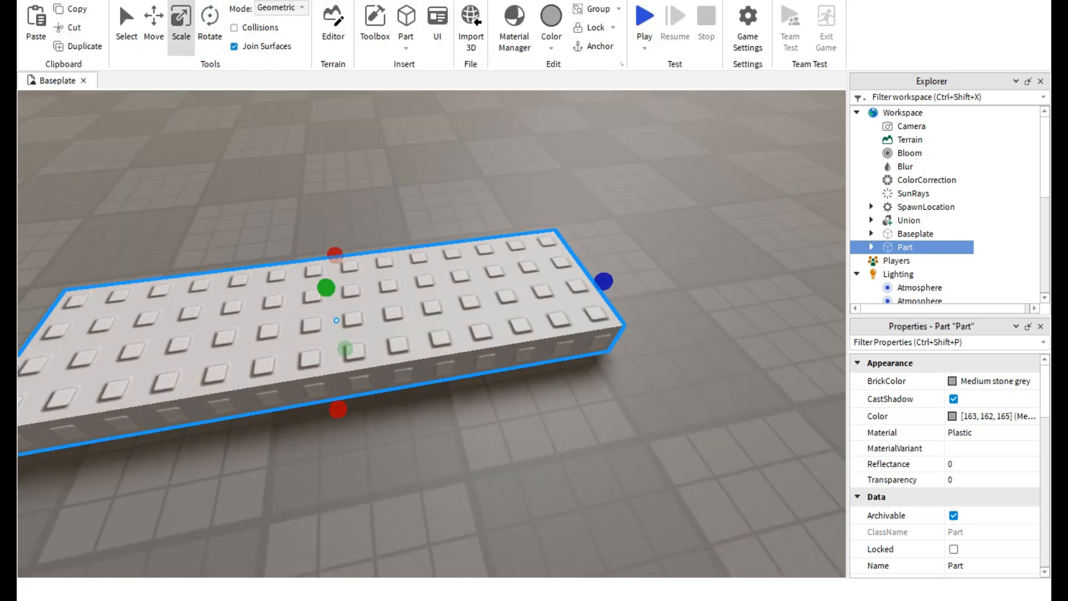
Widen the studded slab into a large plate, inspect its studs, and narrow it back to four studs across.
right_click_drag(278, 345, 445, 362)
left_click_drag(465, 382, 616, 386)
right_click_drag(615, 386, 735, 429)
right_click_drag(556, 312, 457, 300)
scroll(457, 298, "up", 2)
left_click(458, 296)
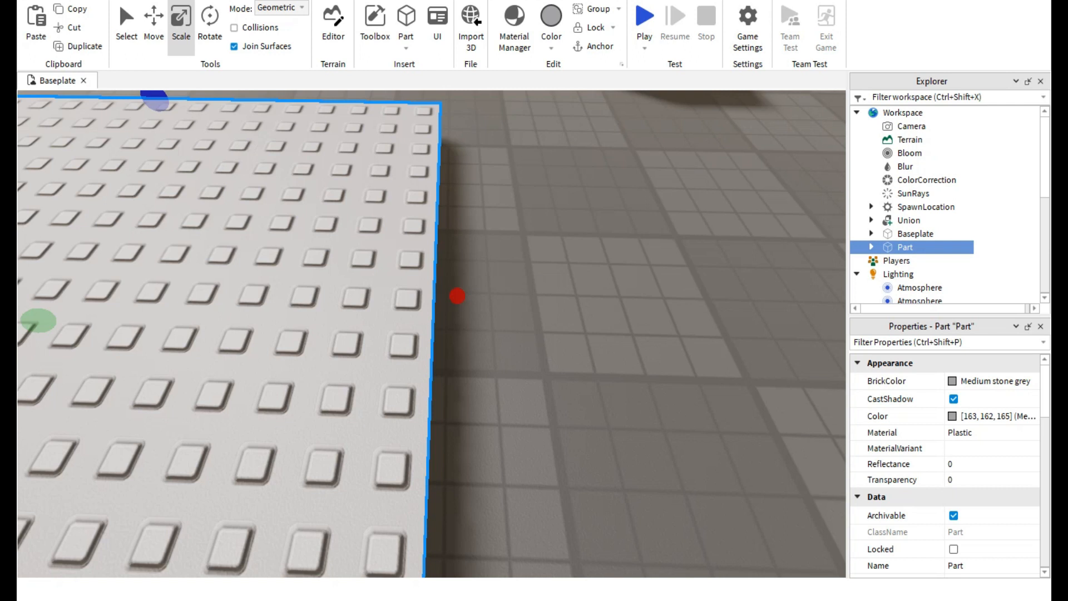
mouse_move(458, 296)
left_mouse_down()
mouse_move(553, 299)
mouse_move(457, 296)
mouse_move(579, 326)
mouse_move(312, 321)
mouse_move(584, 329)
mouse_move(343, 314)
mouse_move(447, 297)
left_mouse_up()
scroll(580, 325, "down", 3)
scroll(579, 325, "down", 4)
scroll(343, 314, "up", 4)
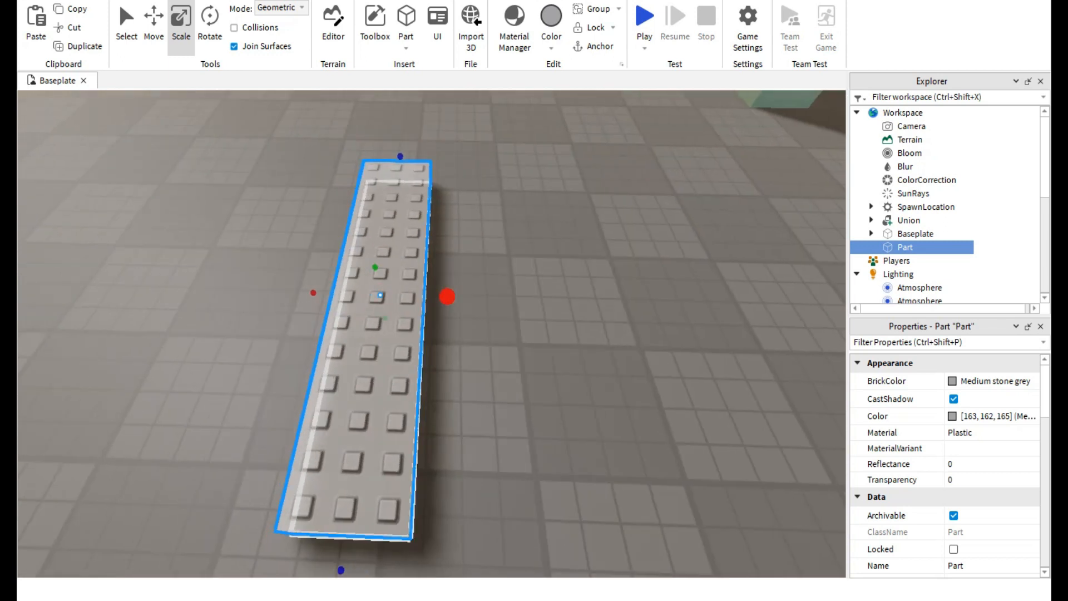
scroll(447, 297, "down", 3)
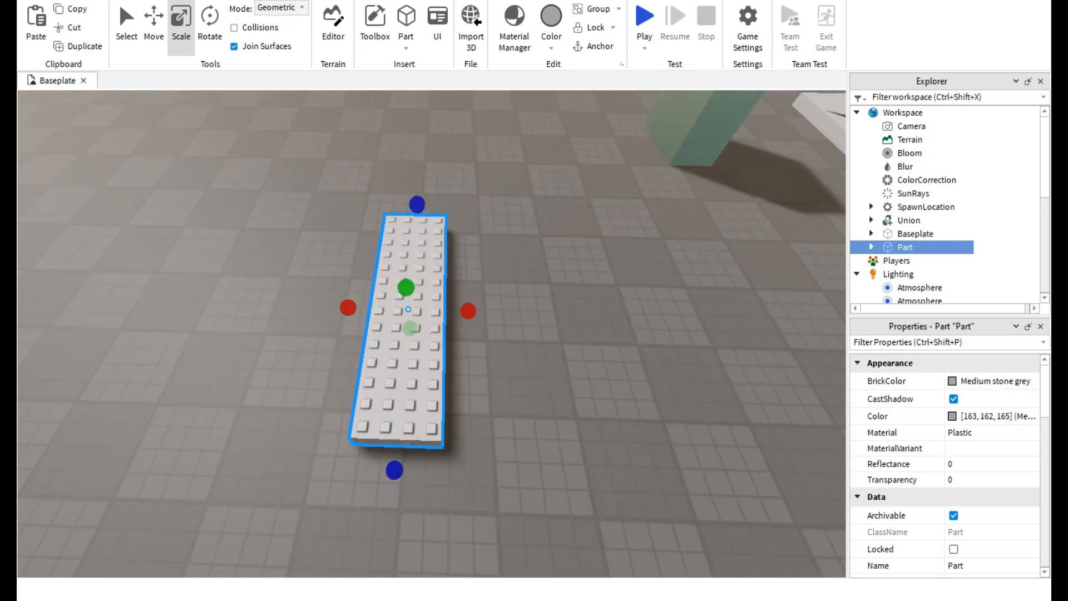
Delete the studded slab and select the glass union to view it from above.
key("Delete")
right_click_drag(432, 334, 481, 314)
left_click(490, 301)
scroll(501, 378, "down", 5)
scroll(443, 356, "up", 5)
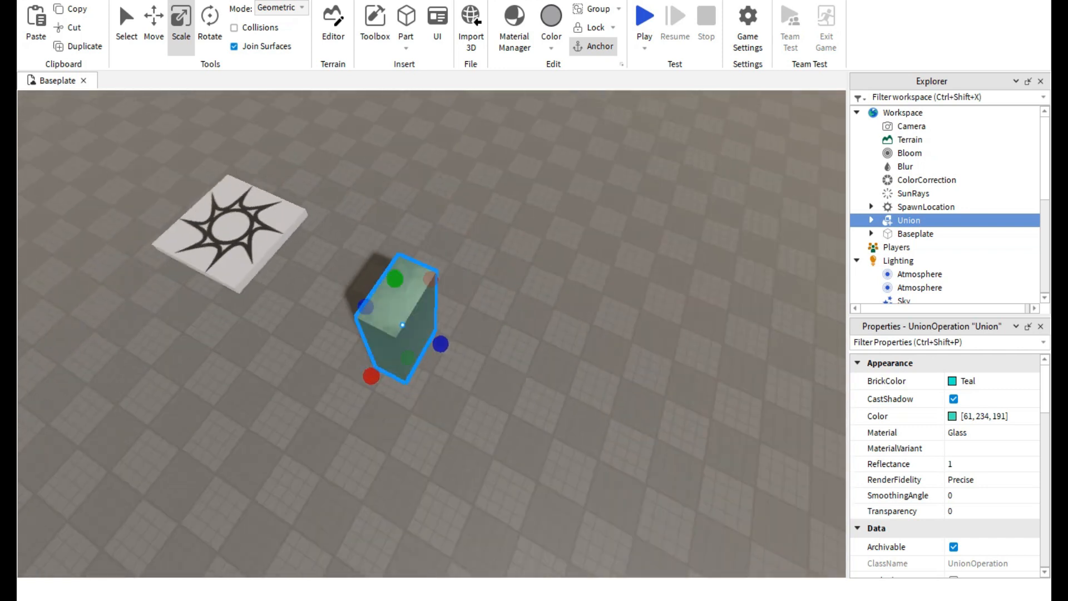
key("w")
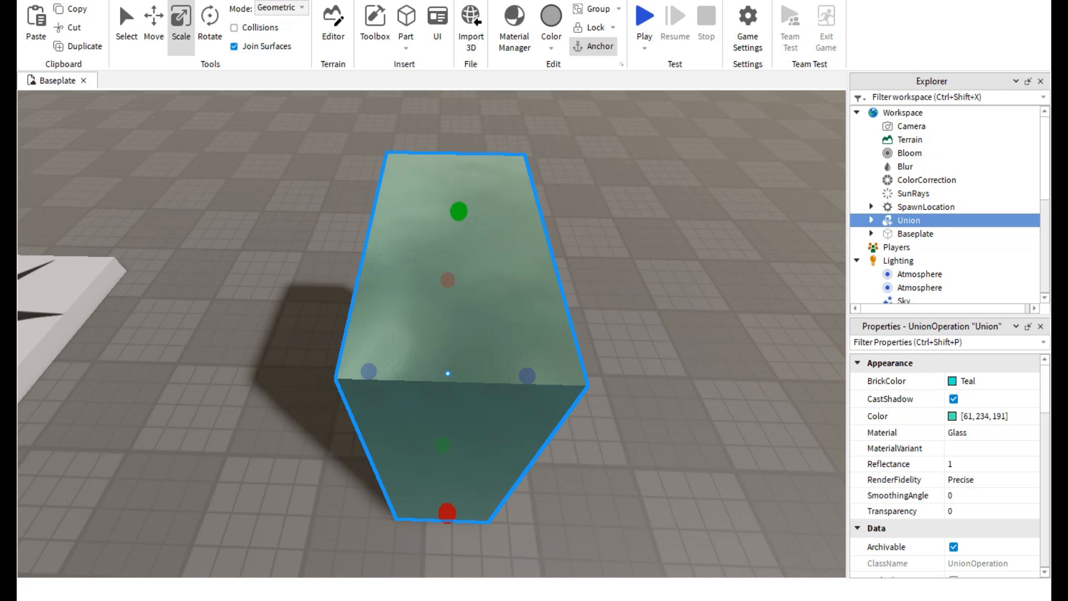
right_click_drag(481, 314, 446, 314)
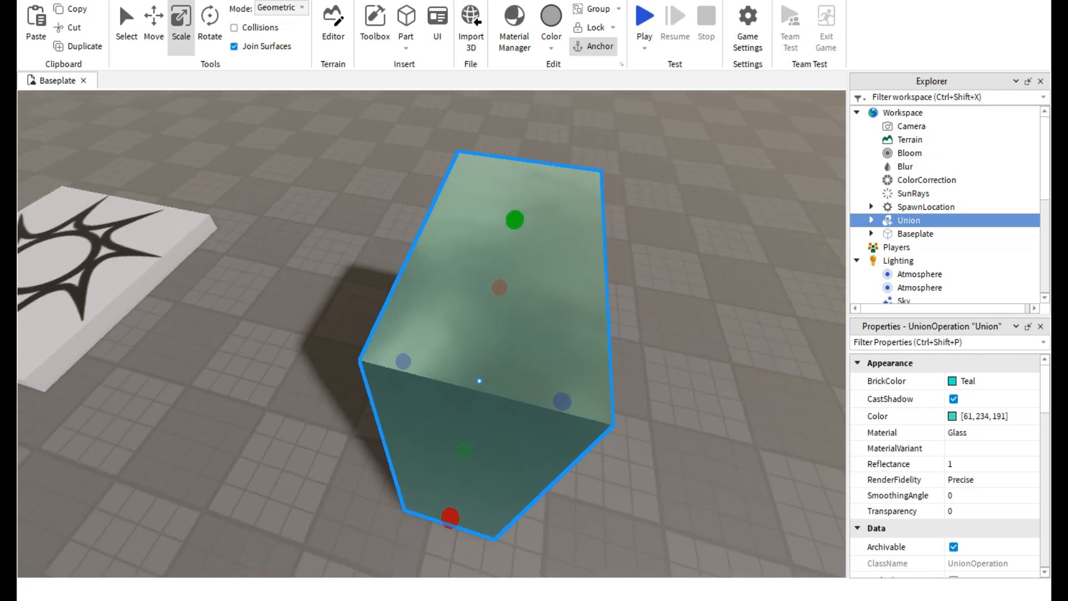
Delete the glass union from the baseplate and look over the spawn pad.
key("Delete")
right_click_drag(500, 356, 378, 445)
key("s")
key("w")
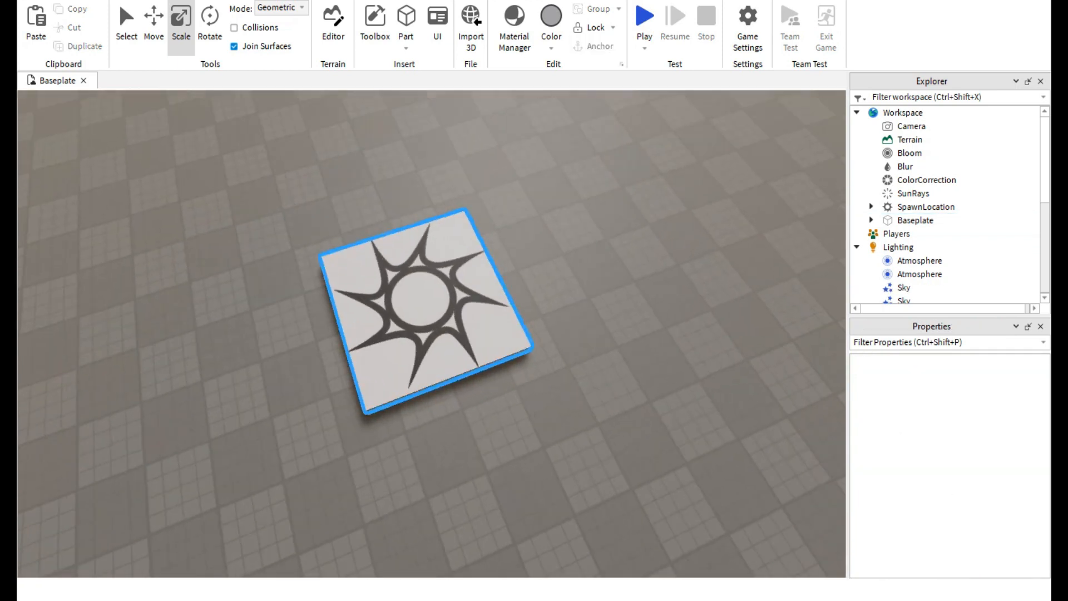
key("s")
key("w")
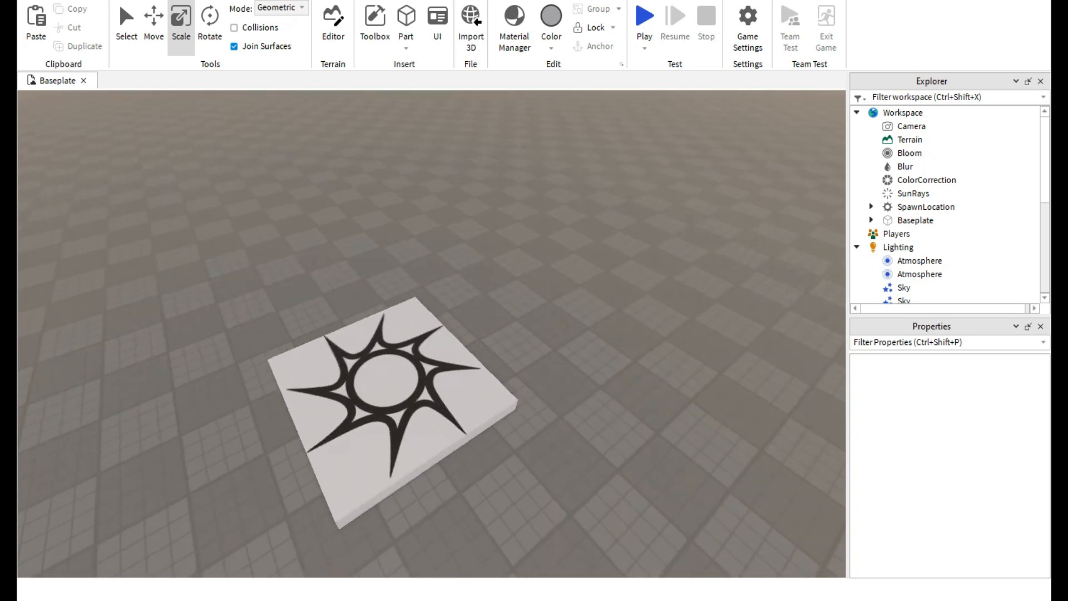